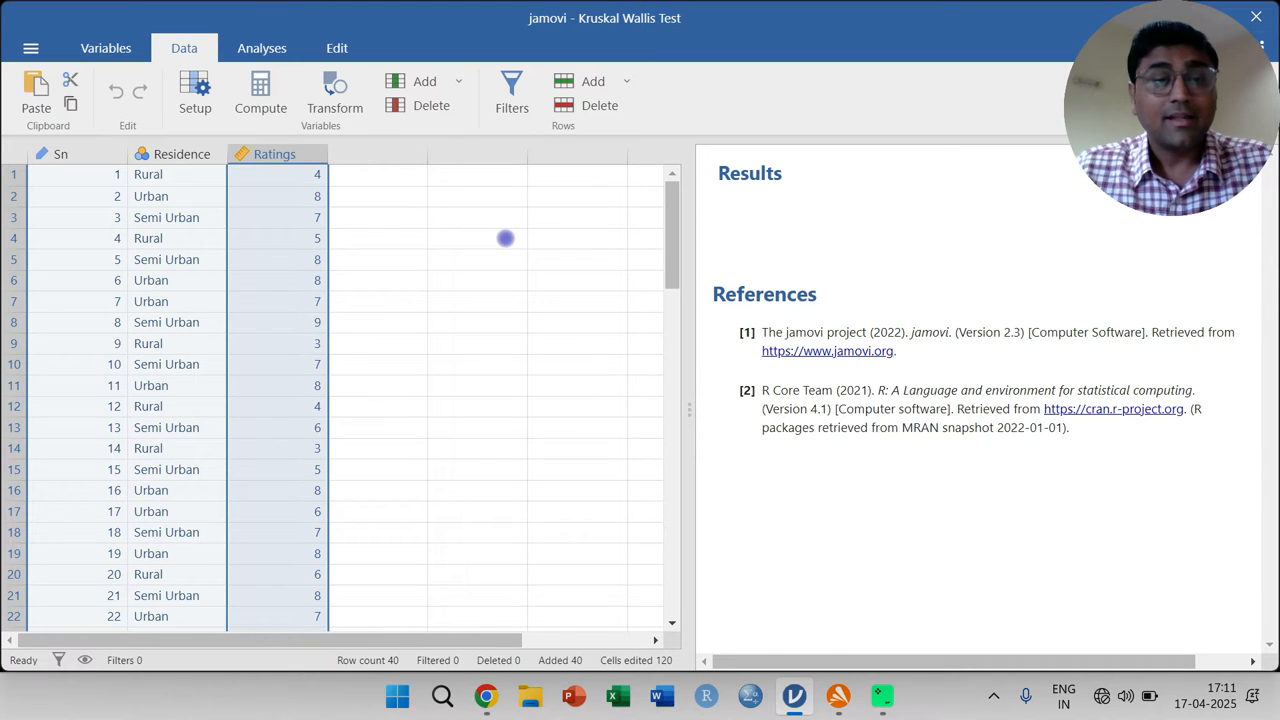
- Highlight the Residence column and the Ratings column in turn to review the grouping and outcome variables
{"action": "left_click", "coordinate": [166, 152]}
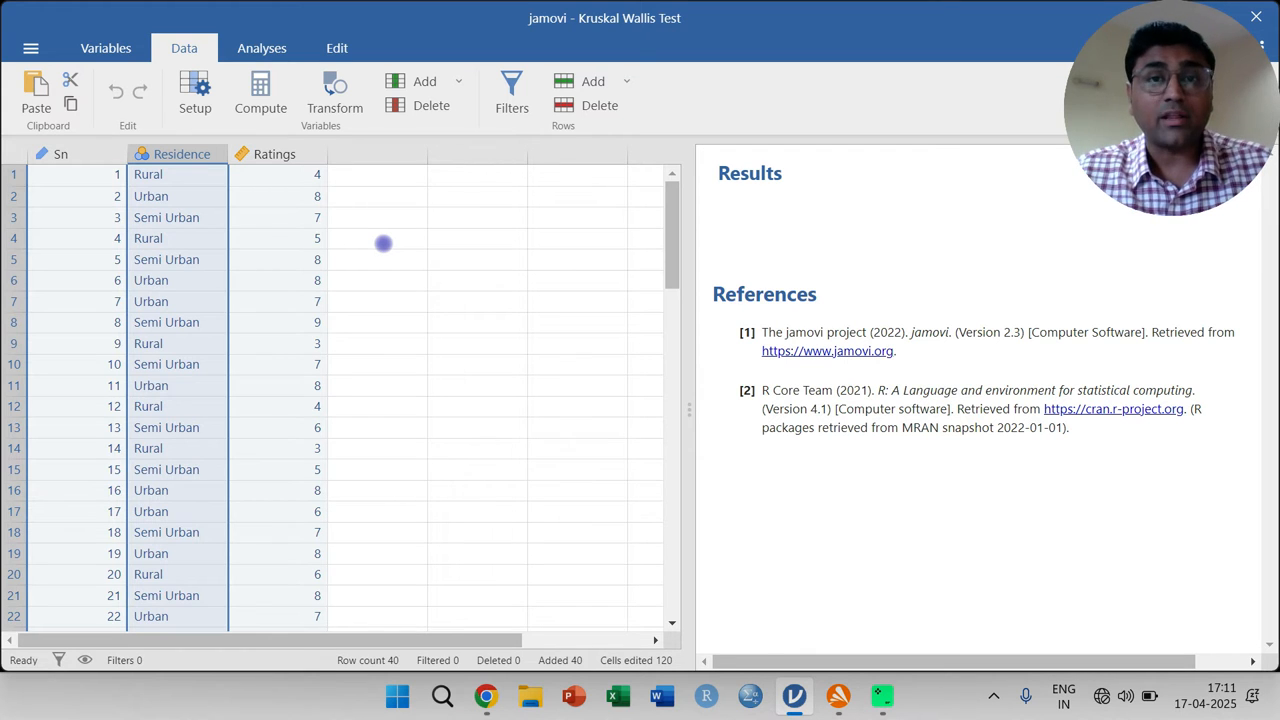
{"action": "left_click", "coordinate": [274, 154]}
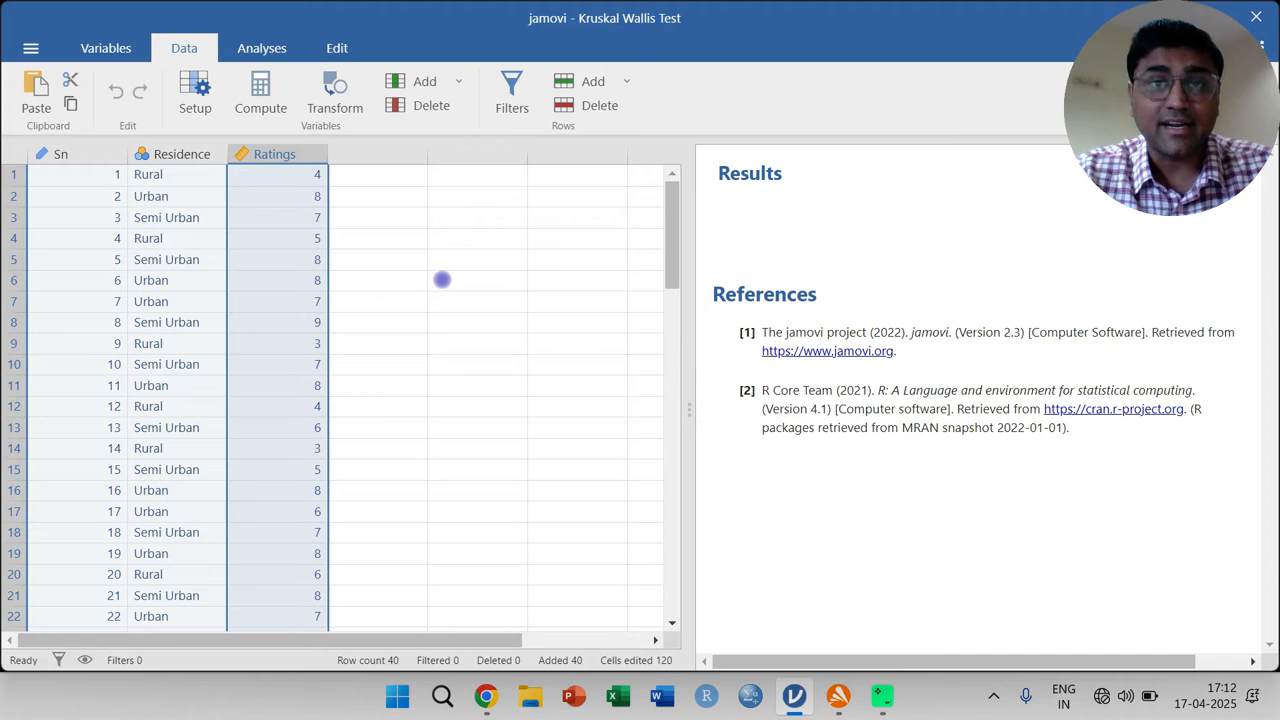
- Handwrite "H0: No sign. diff in product ratings among r, s, u" in red over the empty cells, widening the data area for space
{"action": "key", "text": "F9"}
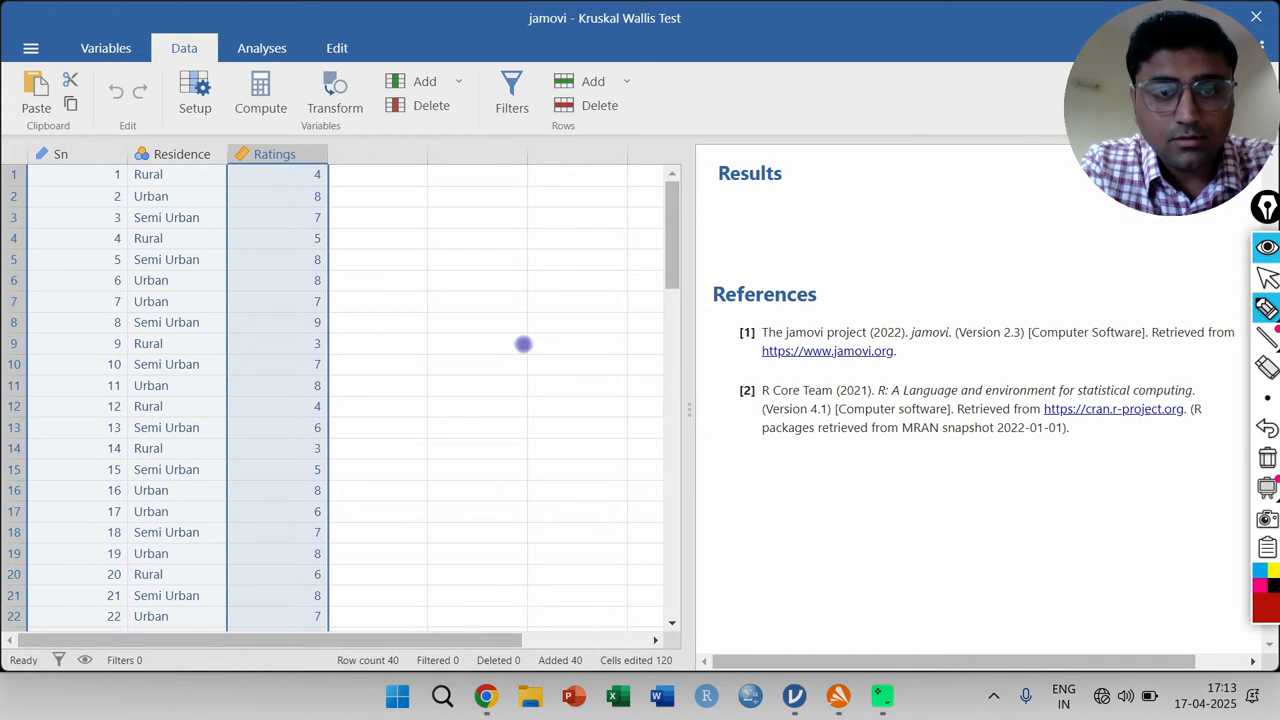
{"action": "mouse_move", "coordinate": [471, 345]}
{"action": "left_mouse_down"}
{"action": "mouse_move", "coordinate": [471, 380]}
{"action": "mouse_move", "coordinate": [531, 345]}
{"action": "mouse_move", "coordinate": [534, 369]}
{"action": "left_mouse_up"}
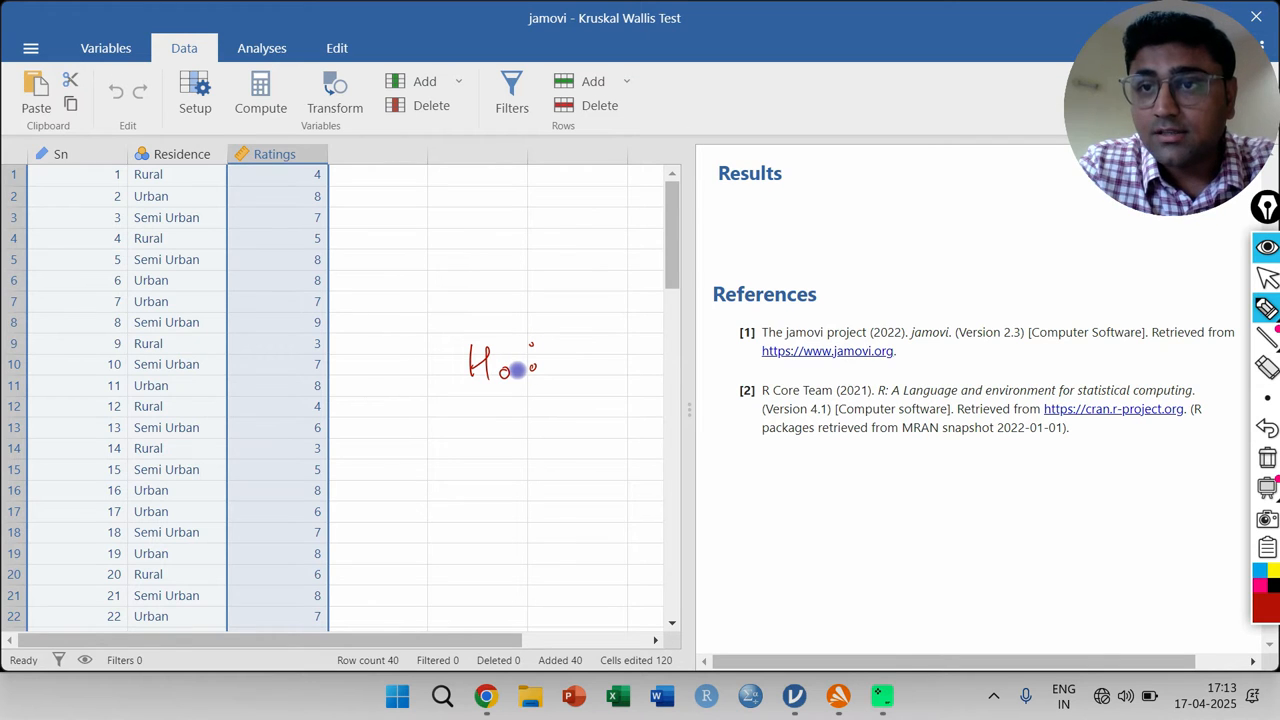
{"action": "mouse_move", "coordinate": [572, 350]}
{"action": "left_mouse_down"}
{"action": "mouse_move", "coordinate": [586, 366]}
{"action": "mouse_move", "coordinate": [654, 349]}
{"action": "mouse_move", "coordinate": [690, 362]}
{"action": "mouse_move", "coordinate": [680, 355]}
{"action": "left_mouse_up"}
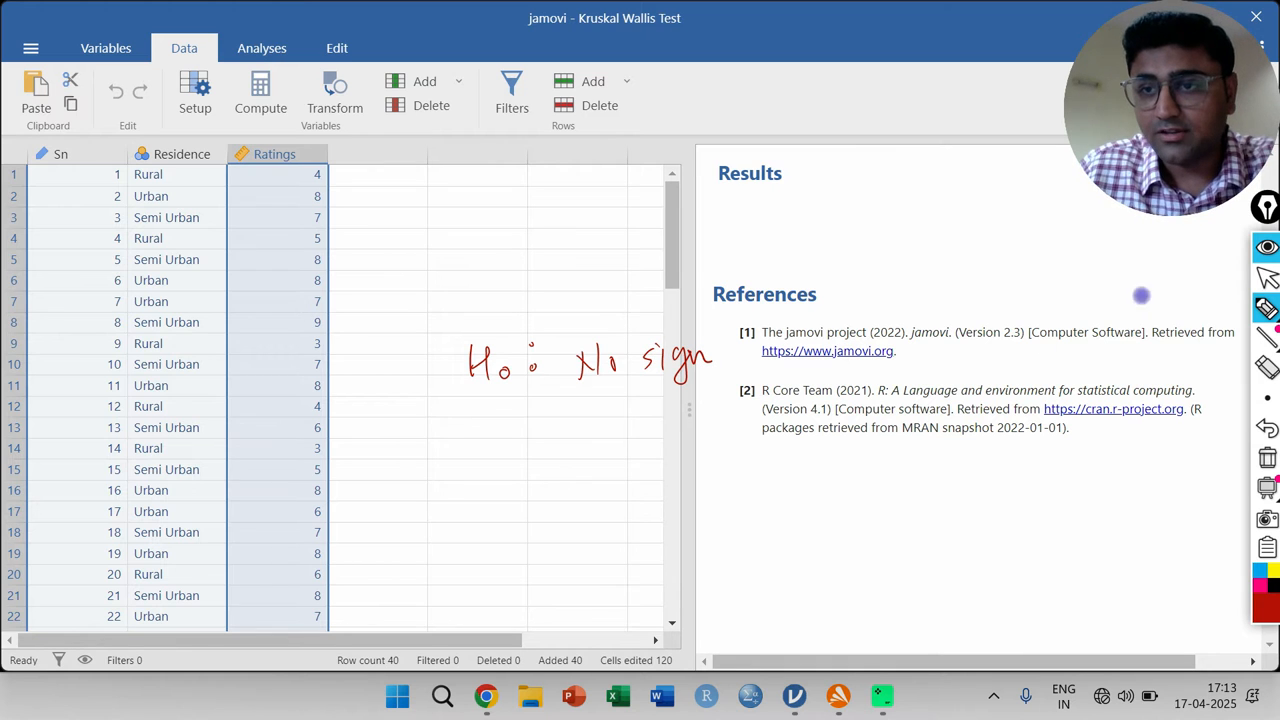
{"action": "left_click", "coordinate": [1267, 278]}
{"action": "left_click_drag", "start_coordinate": [686, 314], "coordinate": [1043, 331]}
{"action": "left_click", "coordinate": [1265, 308]}
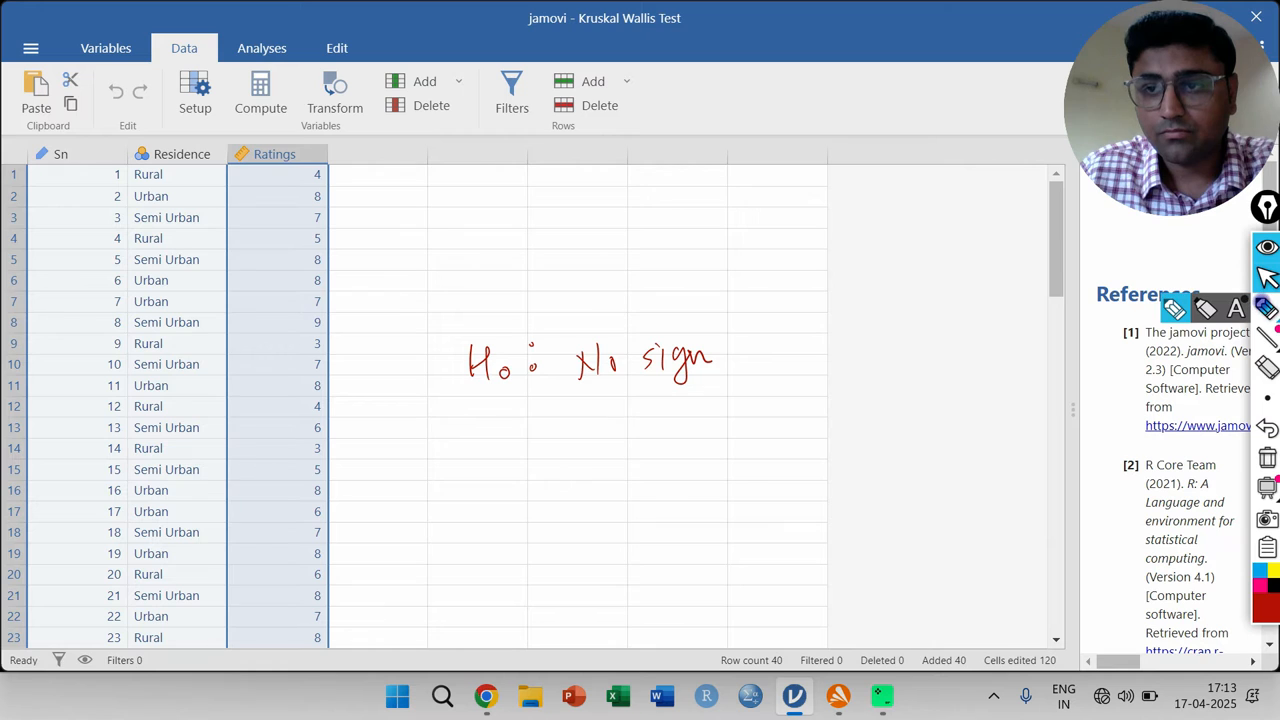
{"action": "left_click", "coordinate": [714, 357]}
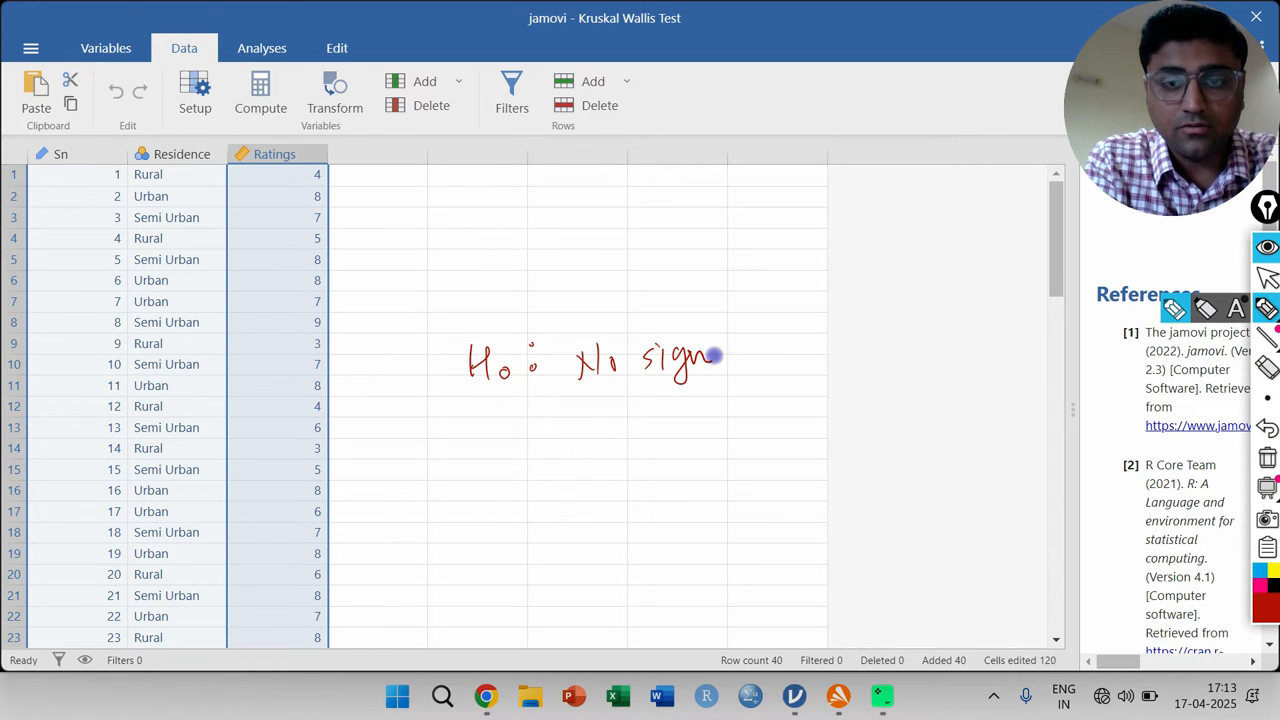
{"action": "mouse_move", "coordinate": [758, 352]}
{"action": "left_mouse_down"}
{"action": "mouse_move", "coordinate": [775, 366]}
{"action": "mouse_move", "coordinate": [826, 346]}
{"action": "mouse_move", "coordinate": [851, 362]}
{"action": "mouse_move", "coordinate": [1024, 343]}
{"action": "left_mouse_up"}
{"action": "mouse_move", "coordinate": [588, 420]}
{"action": "left_mouse_down"}
{"action": "mouse_move", "coordinate": [729, 409]}
{"action": "mouse_move", "coordinate": [693, 410]}
{"action": "left_mouse_up"}
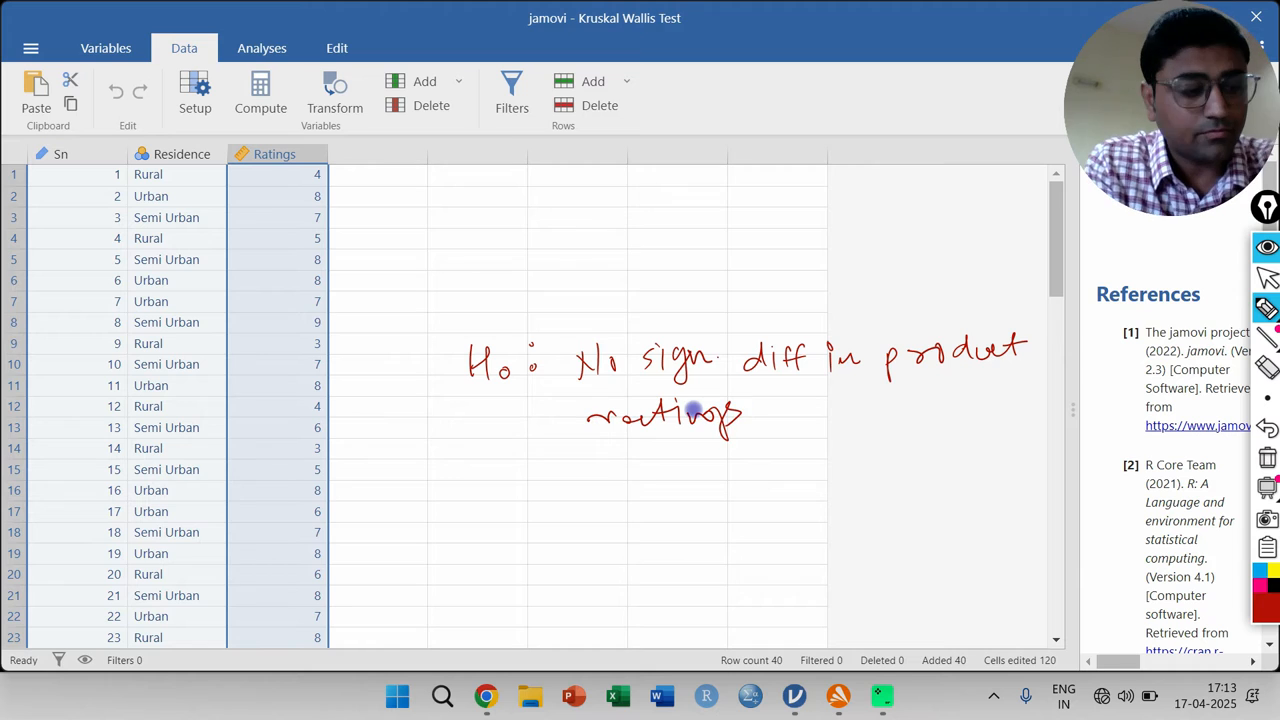
{"action": "mouse_move", "coordinate": [790, 404]}
{"action": "left_mouse_down"}
{"action": "mouse_move", "coordinate": [780, 408]}
{"action": "mouse_move", "coordinate": [849, 409]}
{"action": "mouse_move", "coordinate": [862, 430]}
{"action": "mouse_move", "coordinate": [904, 405]}
{"action": "mouse_move", "coordinate": [911, 425]}
{"action": "mouse_move", "coordinate": [932, 411]}
{"action": "mouse_move", "coordinate": [944, 423]}
{"action": "left_mouse_up"}
{"action": "left_click_drag", "start_coordinate": [967, 396], "coordinate": [980, 396]}
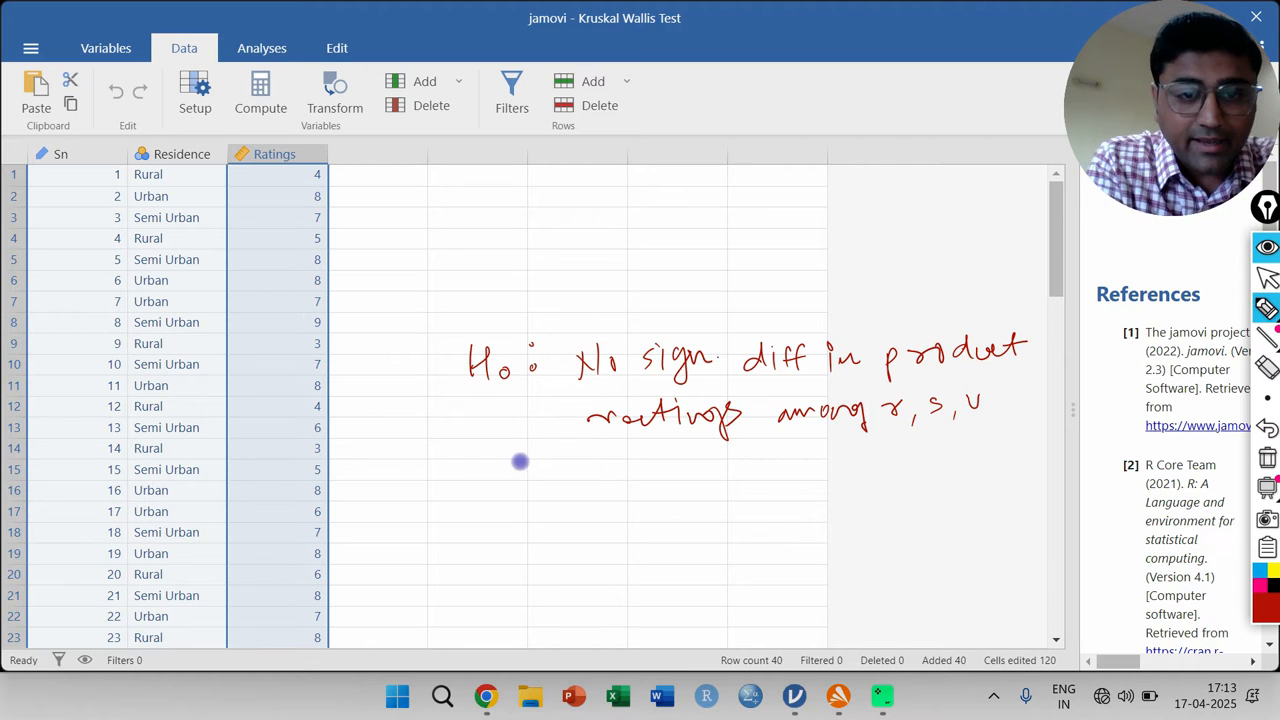
- Handwrite the alternative hypothesis "H1: sign. diff." below the null hypothesis, and erase all annotations
{"action": "left_click_drag", "start_coordinate": [486, 469], "coordinate": [485, 500]}
{"action": "mouse_move", "coordinate": [487, 486]}
{"action": "left_mouse_down"}
{"action": "mouse_move", "coordinate": [509, 480]}
{"action": "mouse_move", "coordinate": [509, 506]}
{"action": "left_mouse_up"}
{"action": "mouse_move", "coordinate": [517, 490]}
{"action": "left_mouse_down"}
{"action": "mouse_move", "coordinate": [518, 512]}
{"action": "mouse_move", "coordinate": [547, 480]}
{"action": "mouse_move", "coordinate": [546, 493]}
{"action": "mouse_move", "coordinate": [597, 477]}
{"action": "mouse_move", "coordinate": [600, 492]}
{"action": "mouse_move", "coordinate": [643, 471]}
{"action": "mouse_move", "coordinate": [720, 478]}
{"action": "mouse_move", "coordinate": [743, 466]}
{"action": "mouse_move", "coordinate": [754, 480]}
{"action": "left_mouse_up"}
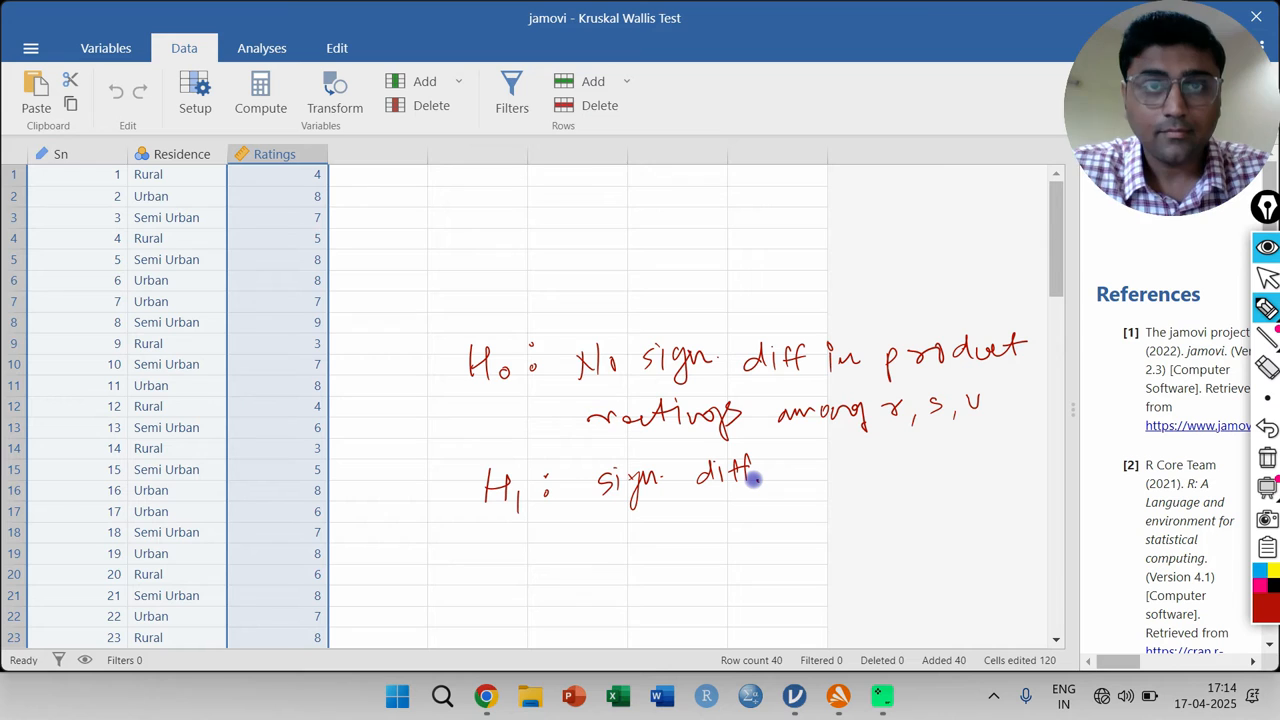
{"action": "key", "text": "F9"}
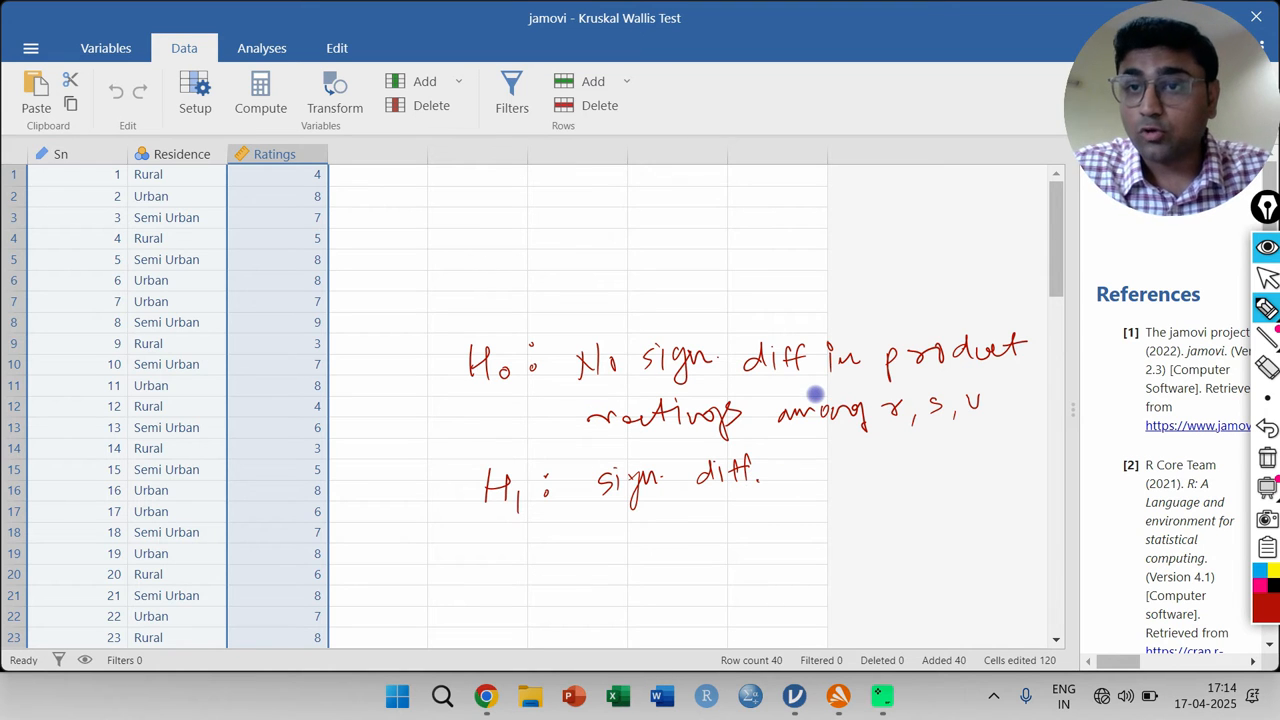
{"action": "left_click", "coordinate": [1267, 457]}
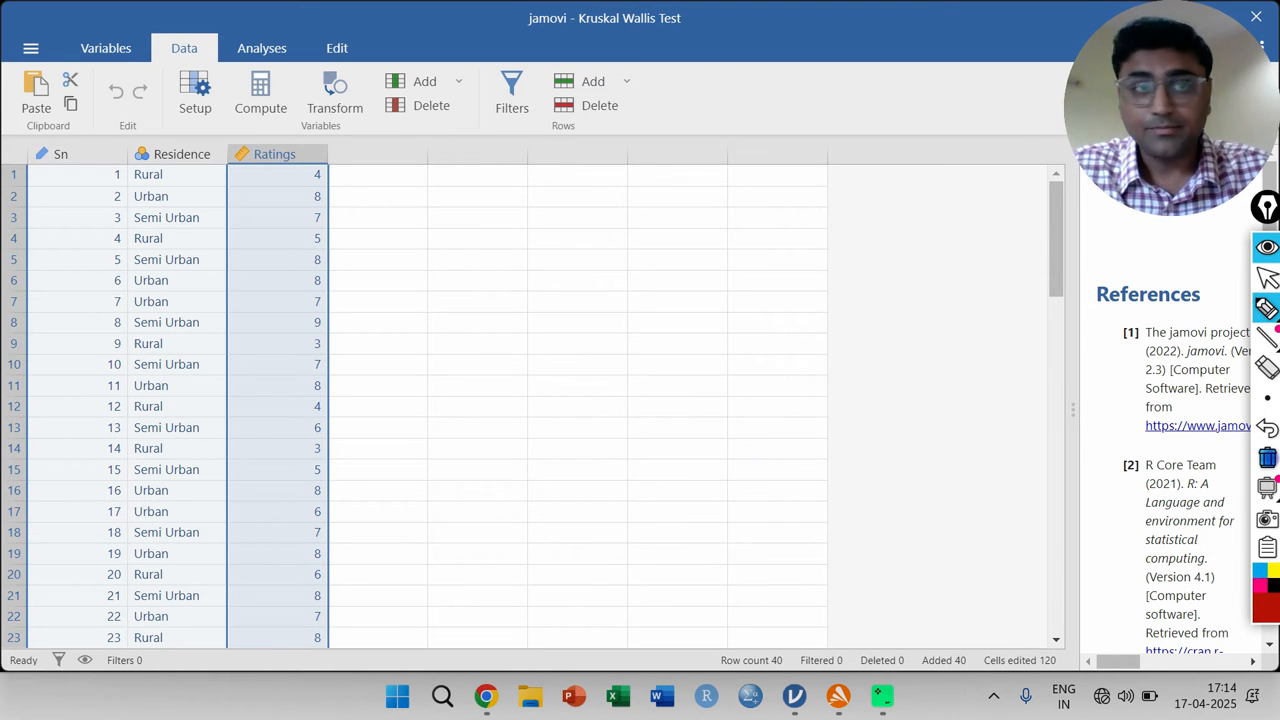
{"action": "left_click", "coordinate": [1267, 279]}
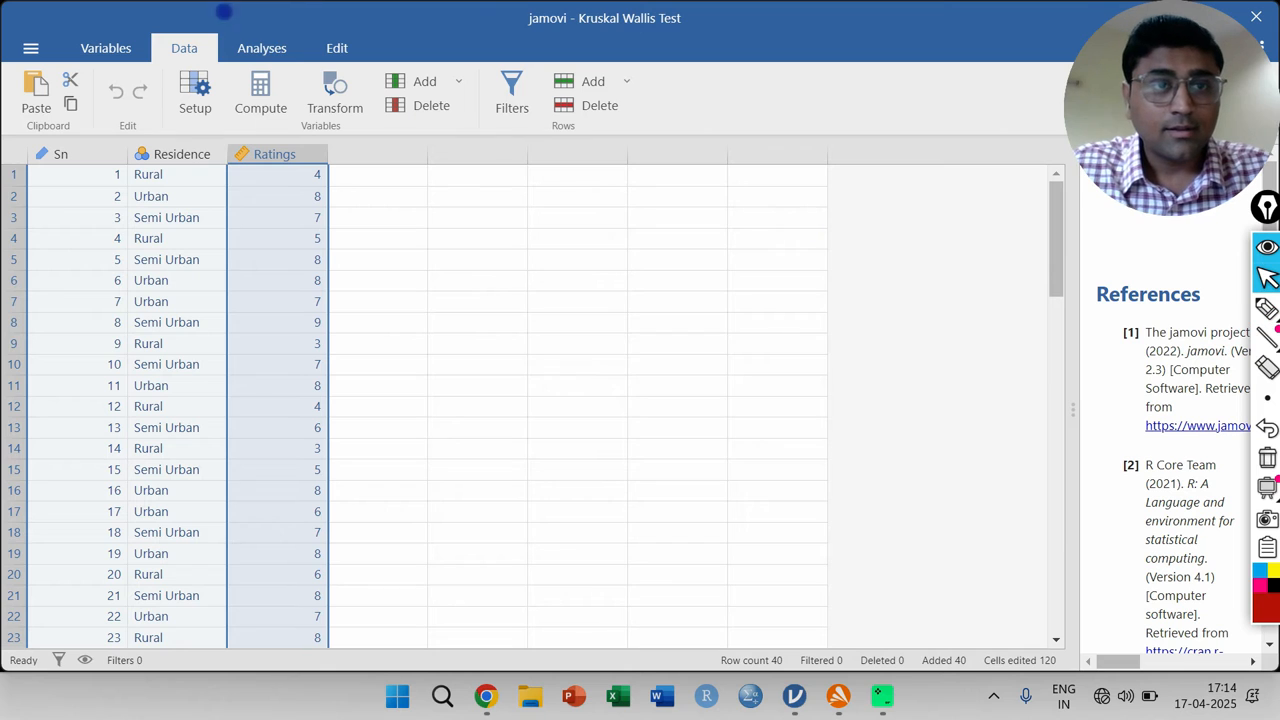
- Start a non-parametric One-Way ANOVA (Kruskal-Wallis) analysis
{"action": "left_click", "coordinate": [262, 48]}
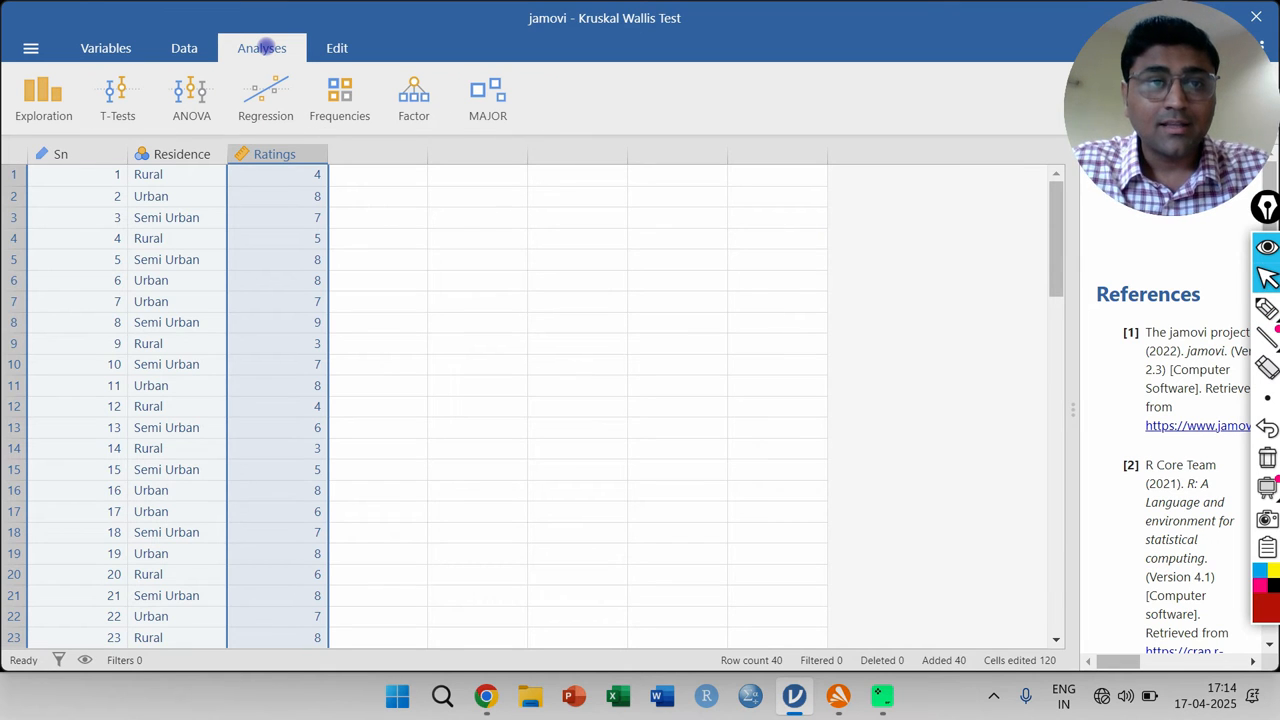
{"action": "left_click", "coordinate": [184, 90]}
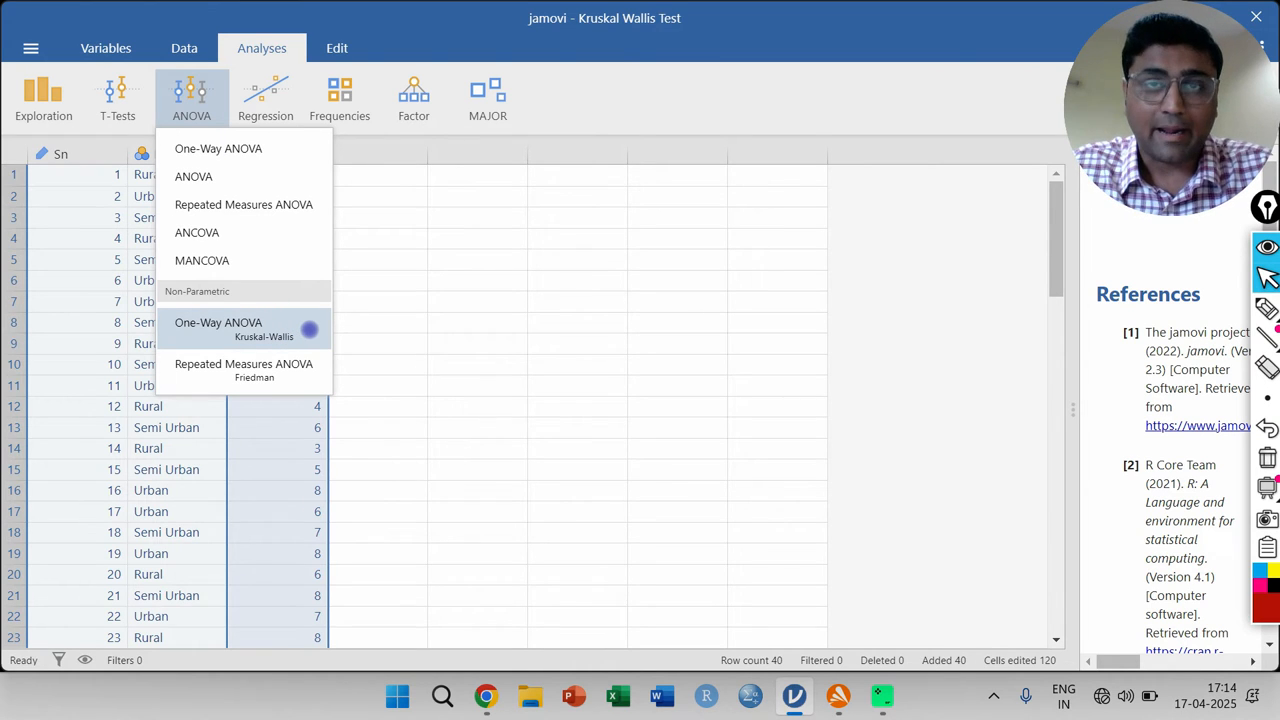
{"action": "left_click", "coordinate": [260, 328]}
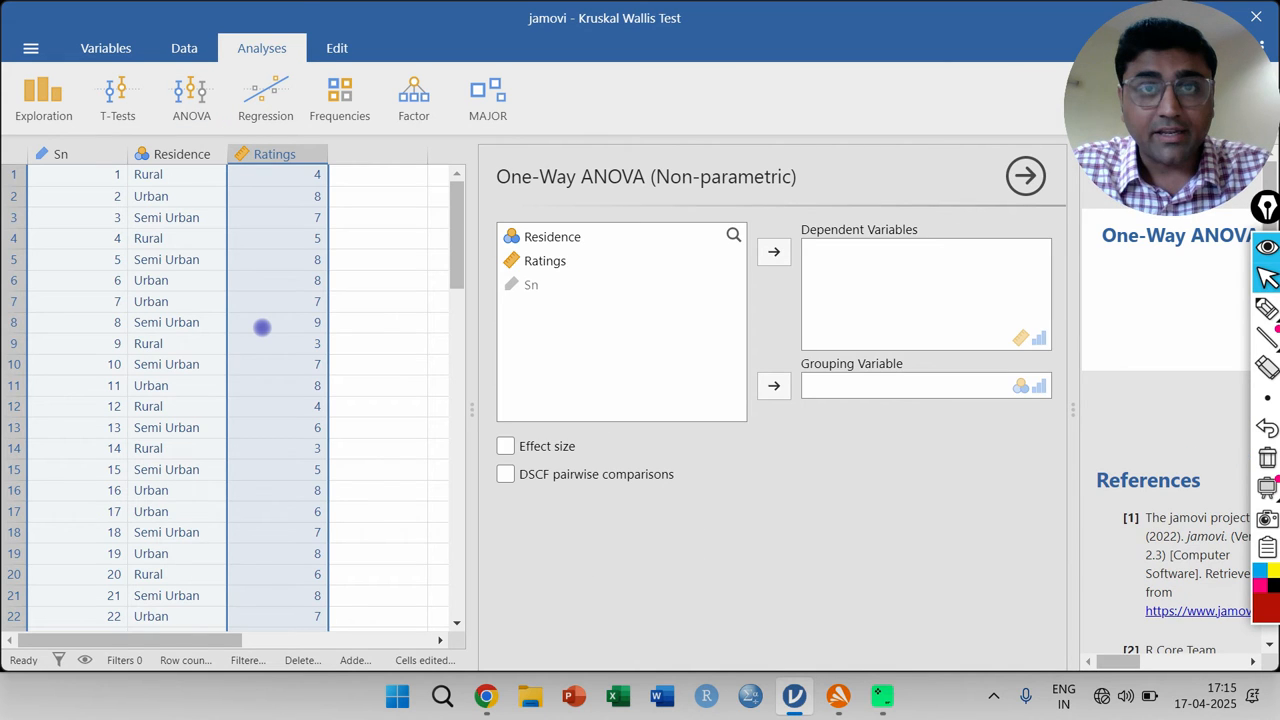
- Assign Ratings as the dependent variable and Residence as the grouping variable, and include the effect size in the results
{"action": "left_click", "coordinate": [545, 260]}
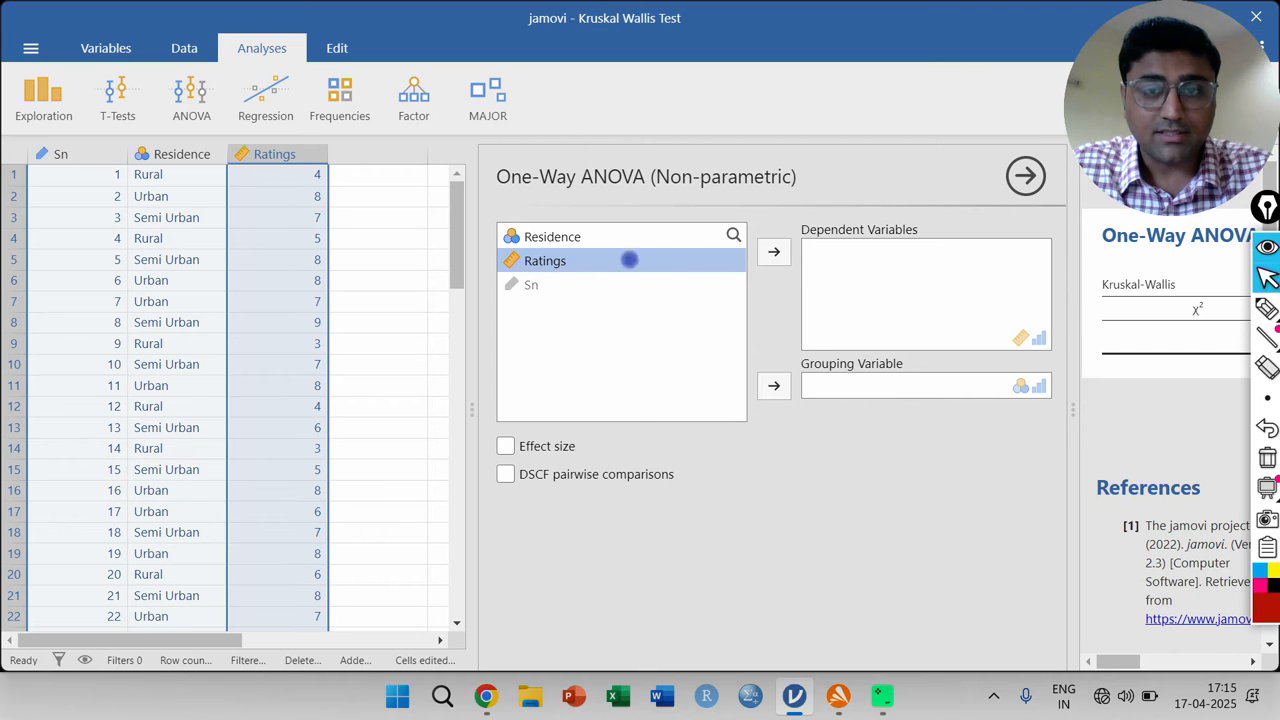
{"action": "left_click", "coordinate": [773, 252]}
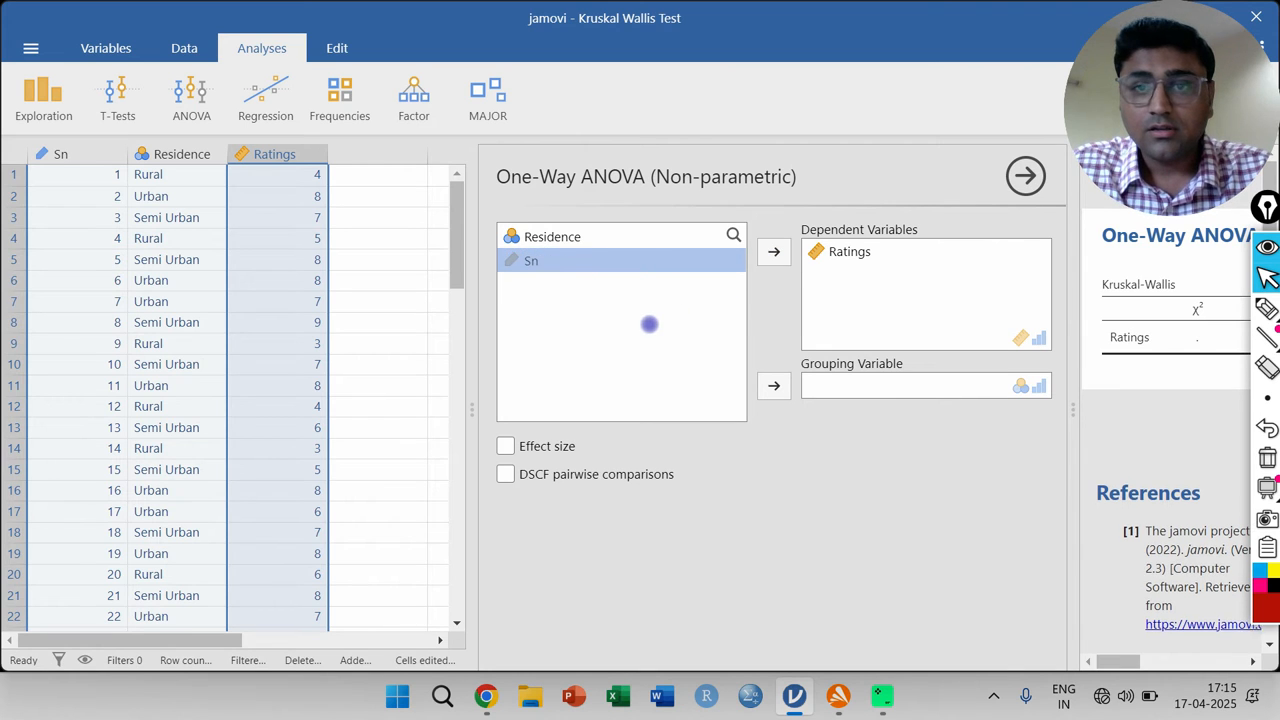
{"action": "left_click", "coordinate": [548, 237]}
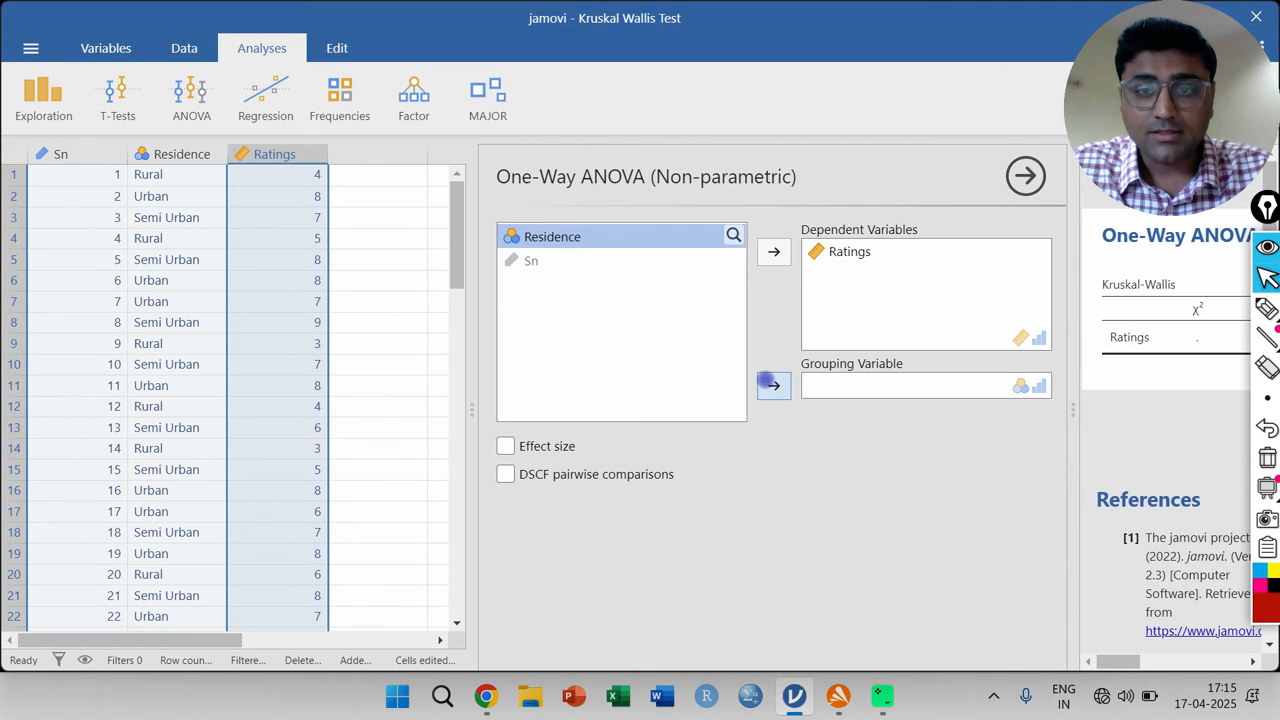
{"action": "left_click", "coordinate": [773, 385]}
{"action": "left_click_drag", "start_coordinate": [1071, 406], "coordinate": [721, 414]}
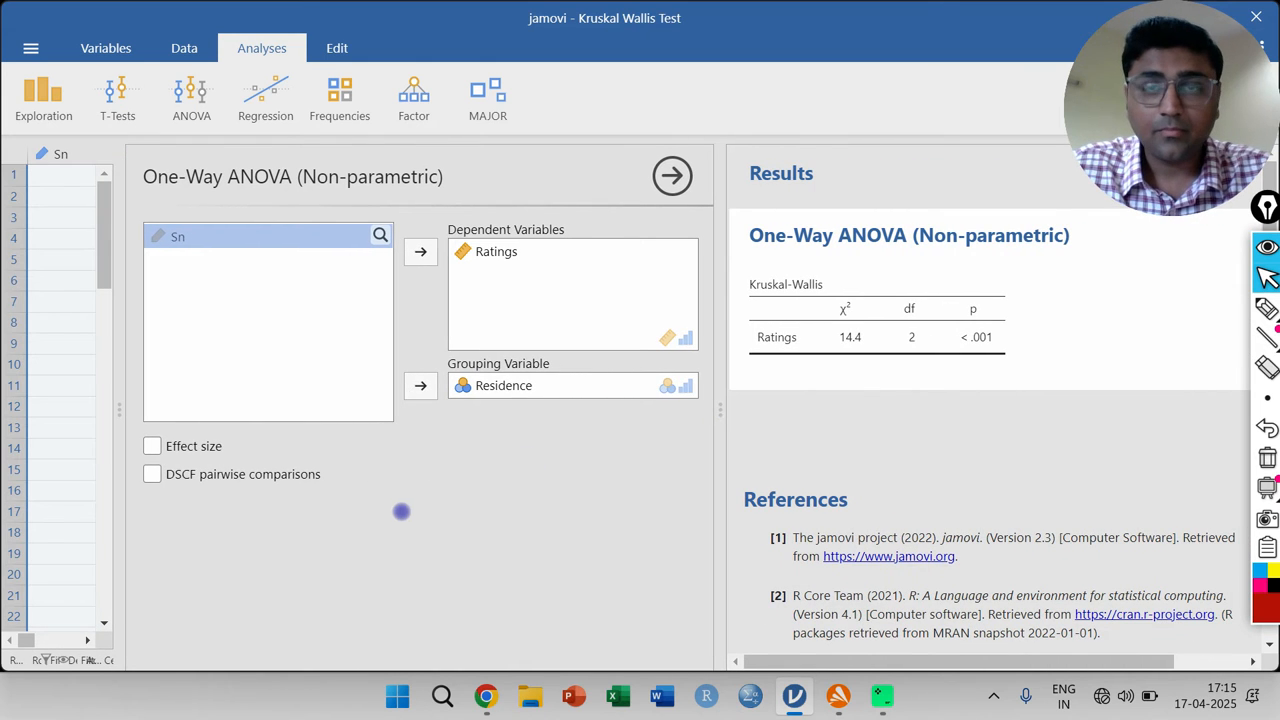
{"action": "left_click", "coordinate": [153, 447]}
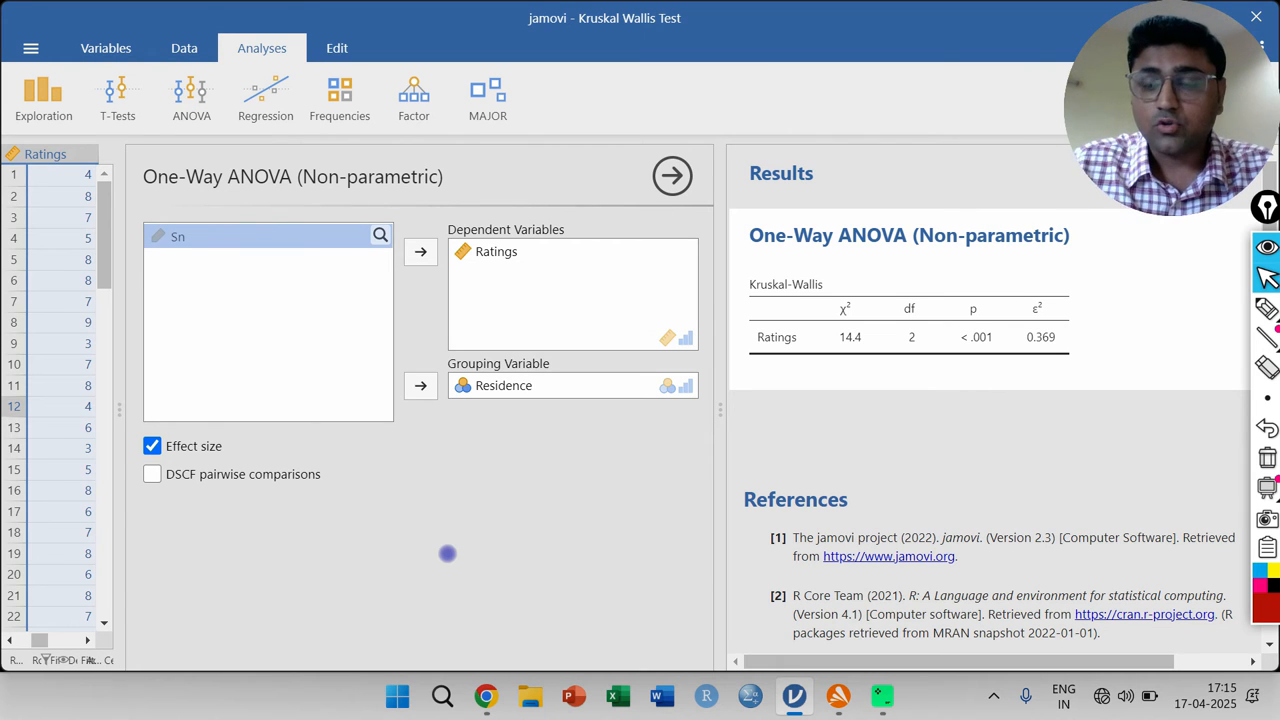
- Circle the χ² and p columns of the Kruskal-Wallis table in red and handwrite "reject H0" below it
{"action": "left_click", "coordinate": [1266, 308]}
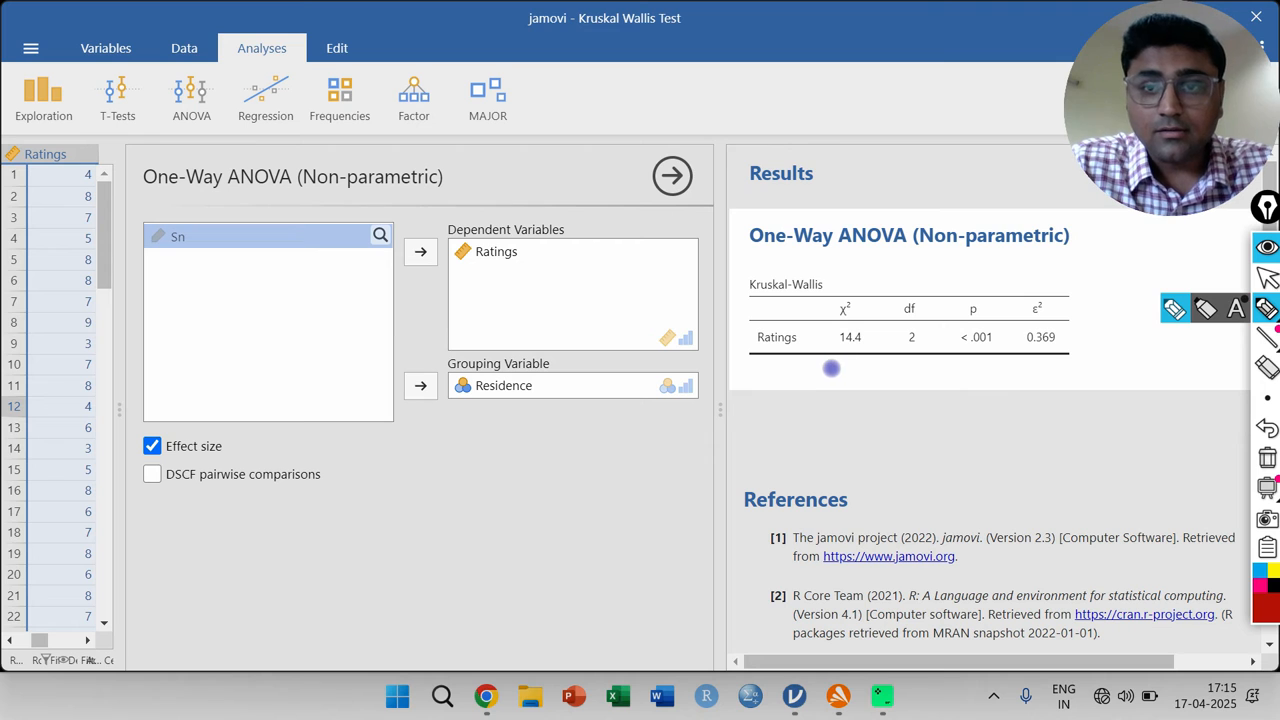
{"action": "mouse_move", "coordinate": [857, 286]}
{"action": "left_mouse_down"}
{"action": "mouse_move", "coordinate": [840, 284]}
{"action": "mouse_move", "coordinate": [831, 366]}
{"action": "mouse_move", "coordinate": [872, 322]}
{"action": "mouse_move", "coordinate": [851, 284]}
{"action": "mouse_move", "coordinate": [818, 291]}
{"action": "left_mouse_up"}
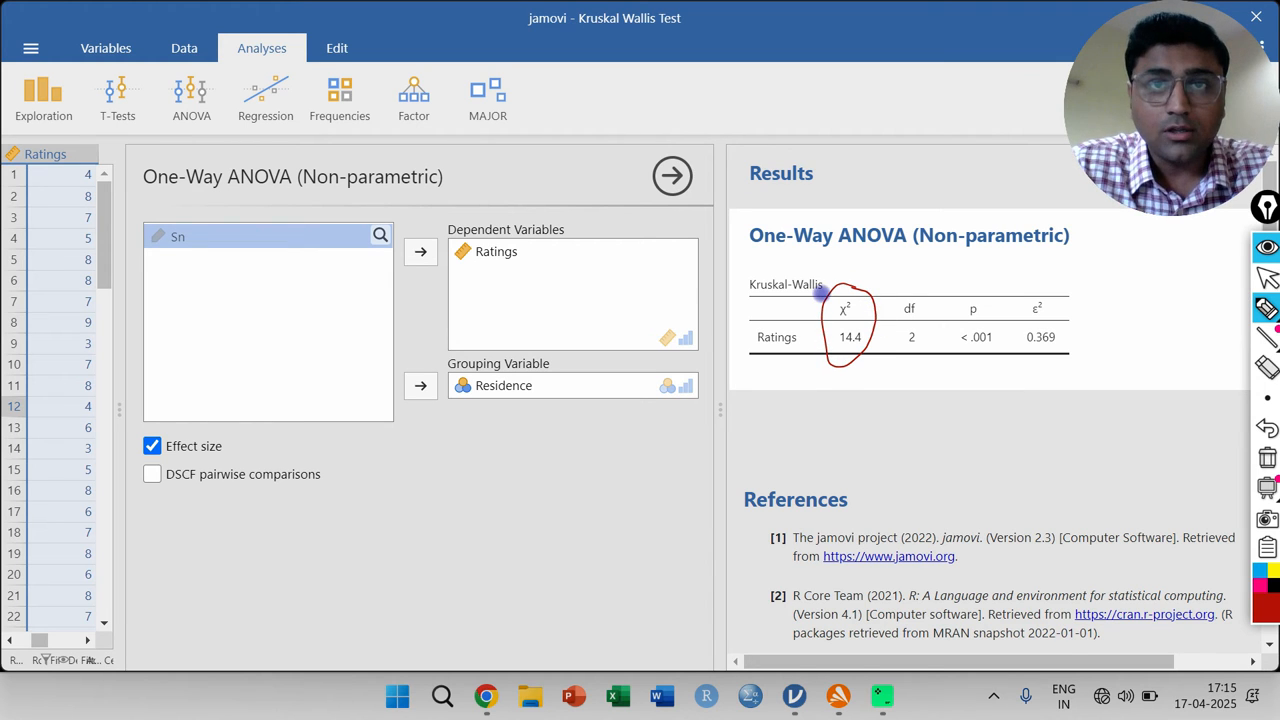
{"action": "mouse_move", "coordinate": [973, 282]}
{"action": "left_mouse_down"}
{"action": "mouse_move", "coordinate": [958, 290]}
{"action": "mouse_move", "coordinate": [970, 368]}
{"action": "mouse_move", "coordinate": [1005, 290]}
{"action": "left_mouse_up"}
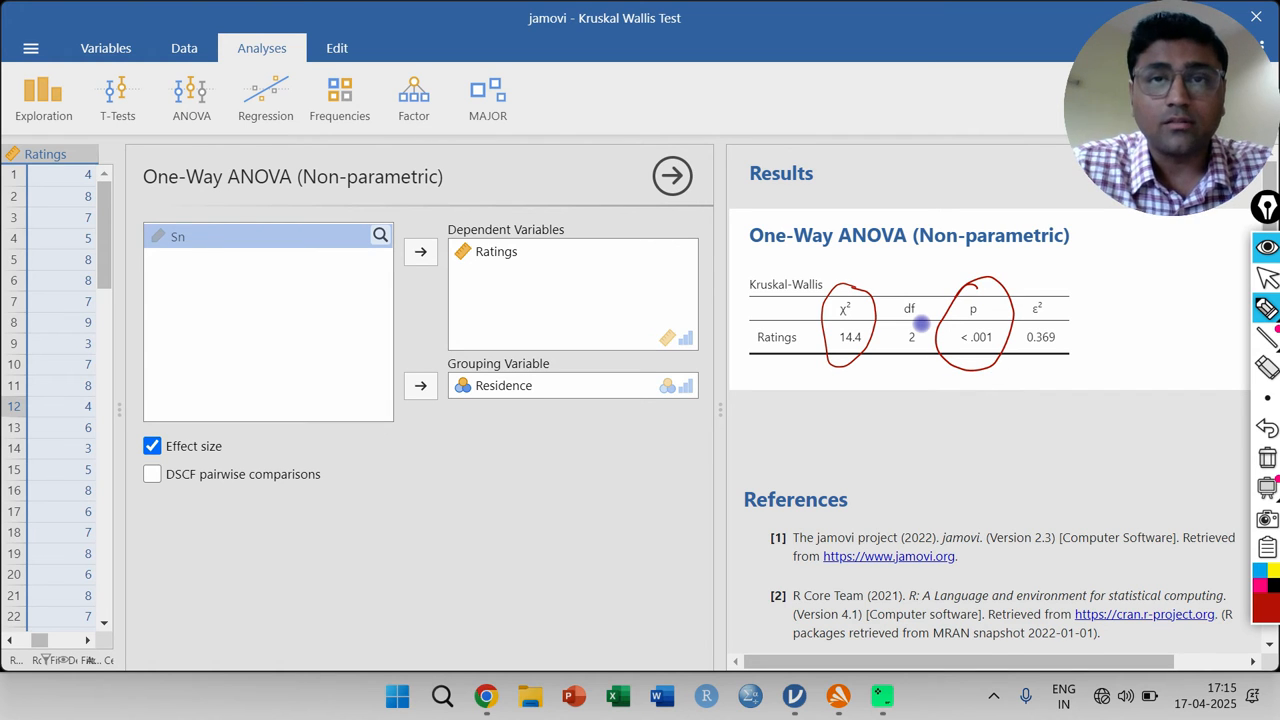
{"action": "mouse_move", "coordinate": [798, 426]}
{"action": "left_mouse_down"}
{"action": "mouse_move", "coordinate": [854, 411]}
{"action": "mouse_move", "coordinate": [851, 394]}
{"action": "mouse_move", "coordinate": [866, 410]}
{"action": "mouse_move", "coordinate": [893, 385]}
{"action": "mouse_move", "coordinate": [941, 410]}
{"action": "left_mouse_up"}
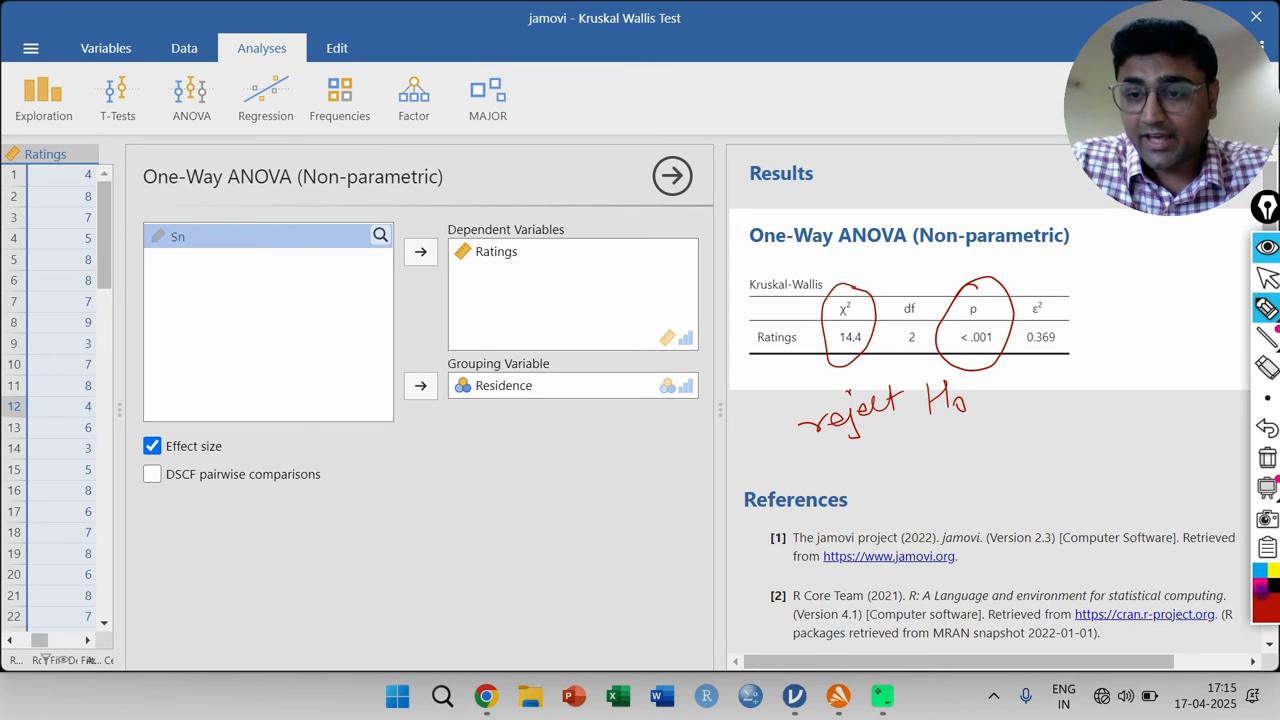
- Circle the ε² effect size in green and handwrite an encircled "large enough" note below the Kruskal-Wallis table
{"action": "left_click", "coordinate": [1264, 592]}
{"action": "left_click", "coordinate": [1190, 396]}
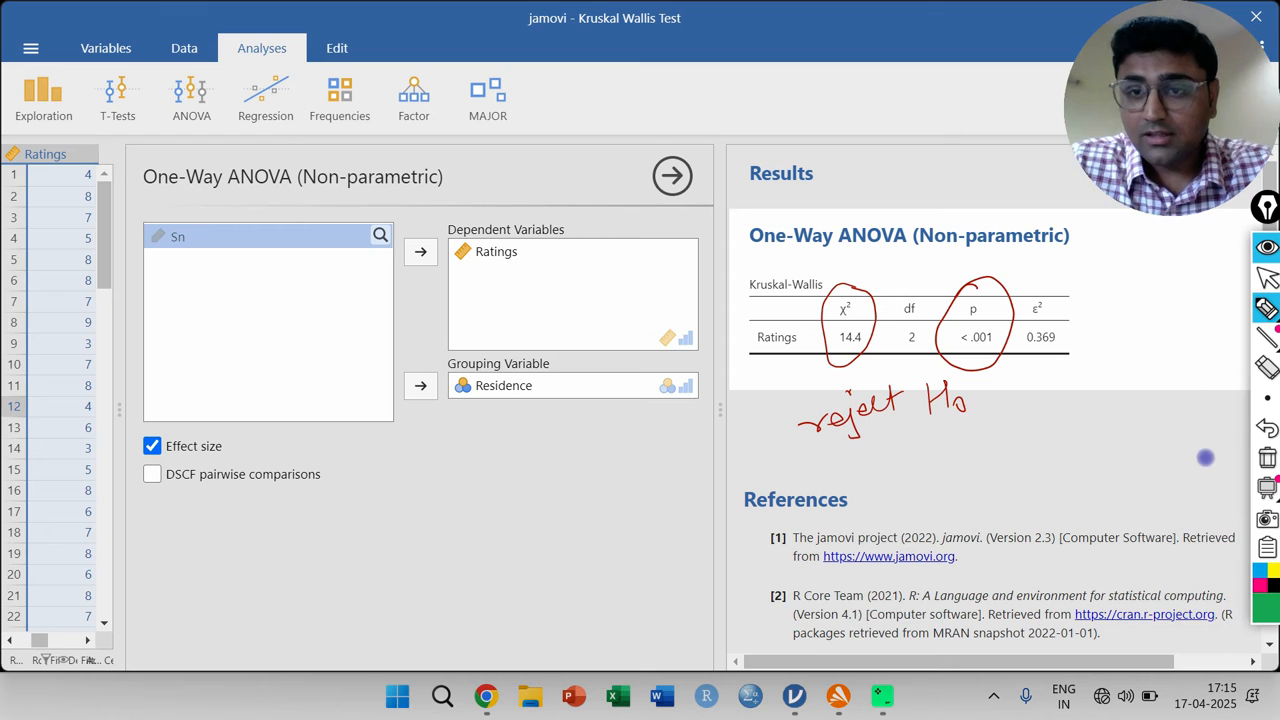
{"action": "mouse_move", "coordinate": [1056, 284]}
{"action": "left_mouse_down"}
{"action": "mouse_move", "coordinate": [1026, 292]}
{"action": "mouse_move", "coordinate": [1042, 368]}
{"action": "mouse_move", "coordinate": [1070, 305]}
{"action": "mouse_move", "coordinate": [1058, 286]}
{"action": "left_mouse_up"}
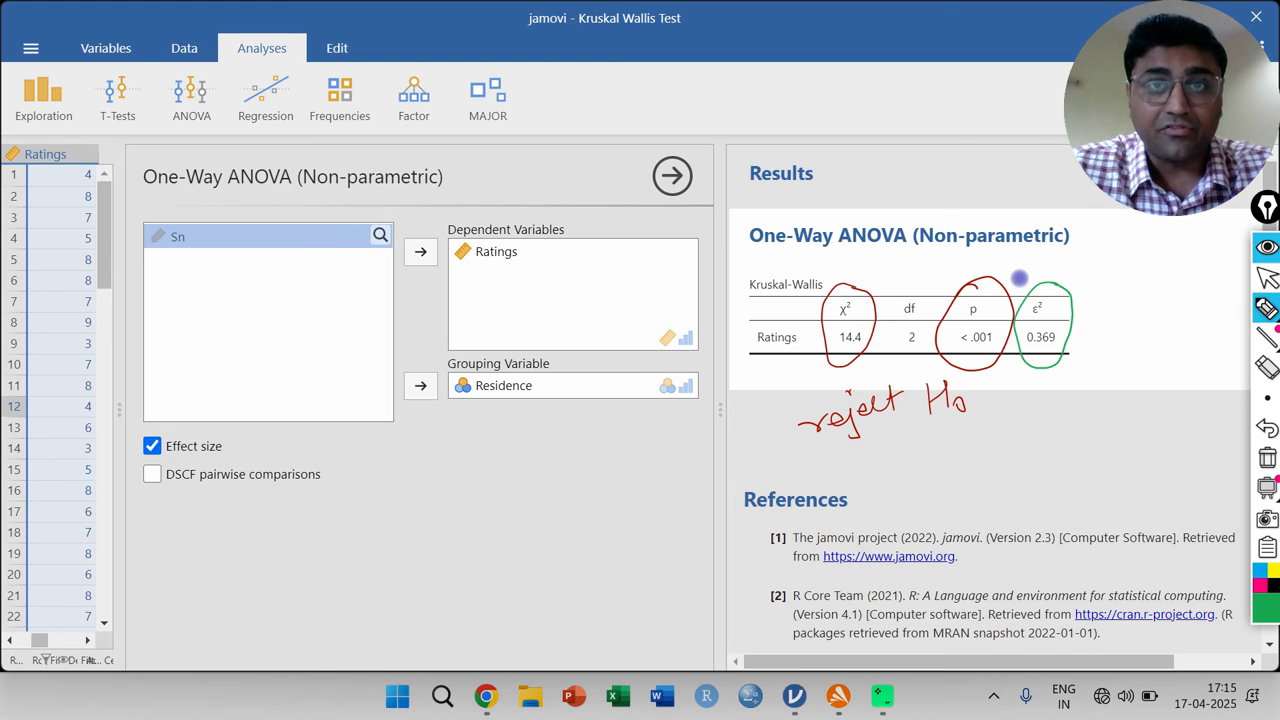
{"action": "mouse_move", "coordinate": [1024, 408]}
{"action": "left_mouse_down"}
{"action": "mouse_move", "coordinate": [1026, 432]}
{"action": "mouse_move", "coordinate": [1098, 394]}
{"action": "left_mouse_up"}
{"action": "mouse_move", "coordinate": [1080, 444]}
{"action": "left_mouse_down"}
{"action": "mouse_move", "coordinate": [1162, 388]}
{"action": "mouse_move", "coordinate": [1036, 386]}
{"action": "mouse_move", "coordinate": [1110, 470]}
{"action": "mouse_move", "coordinate": [1172, 374]}
{"action": "mouse_move", "coordinate": [1080, 370]}
{"action": "left_mouse_up"}
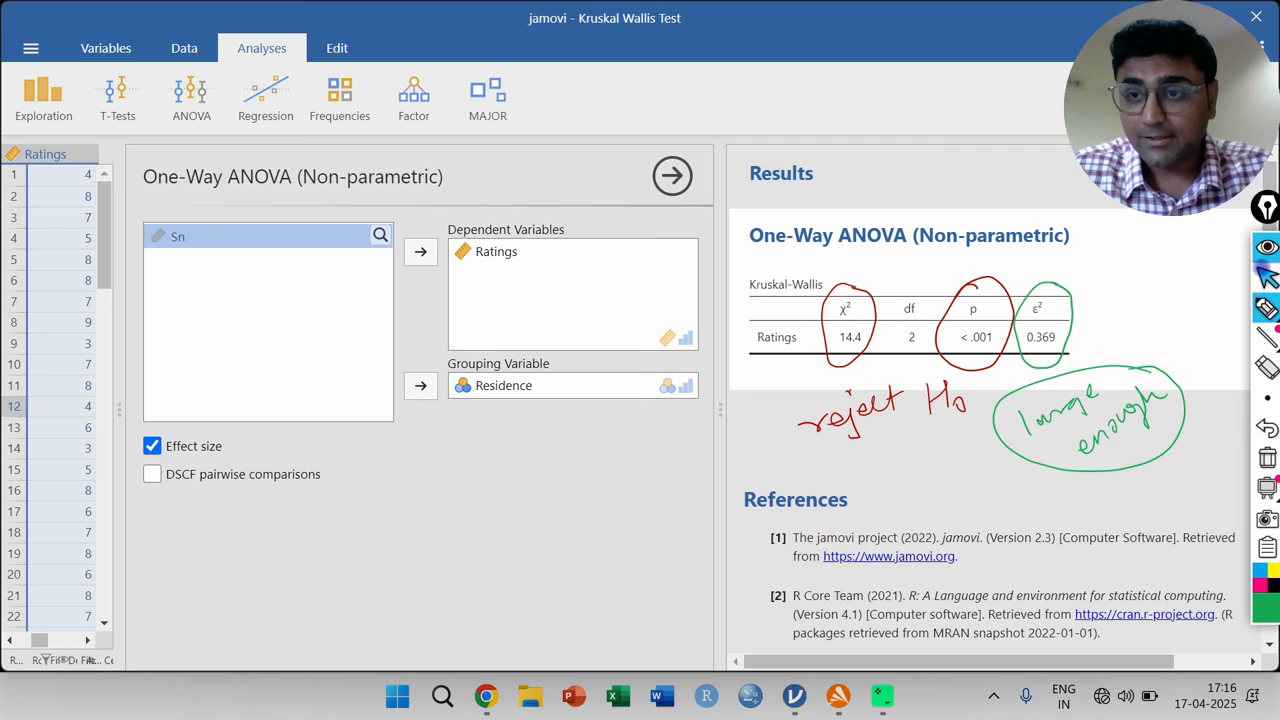
- Erase all annotations and add DSCF pairwise comparisons to the analysis, widening the results area
{"action": "left_click", "coordinate": [1266, 277]}
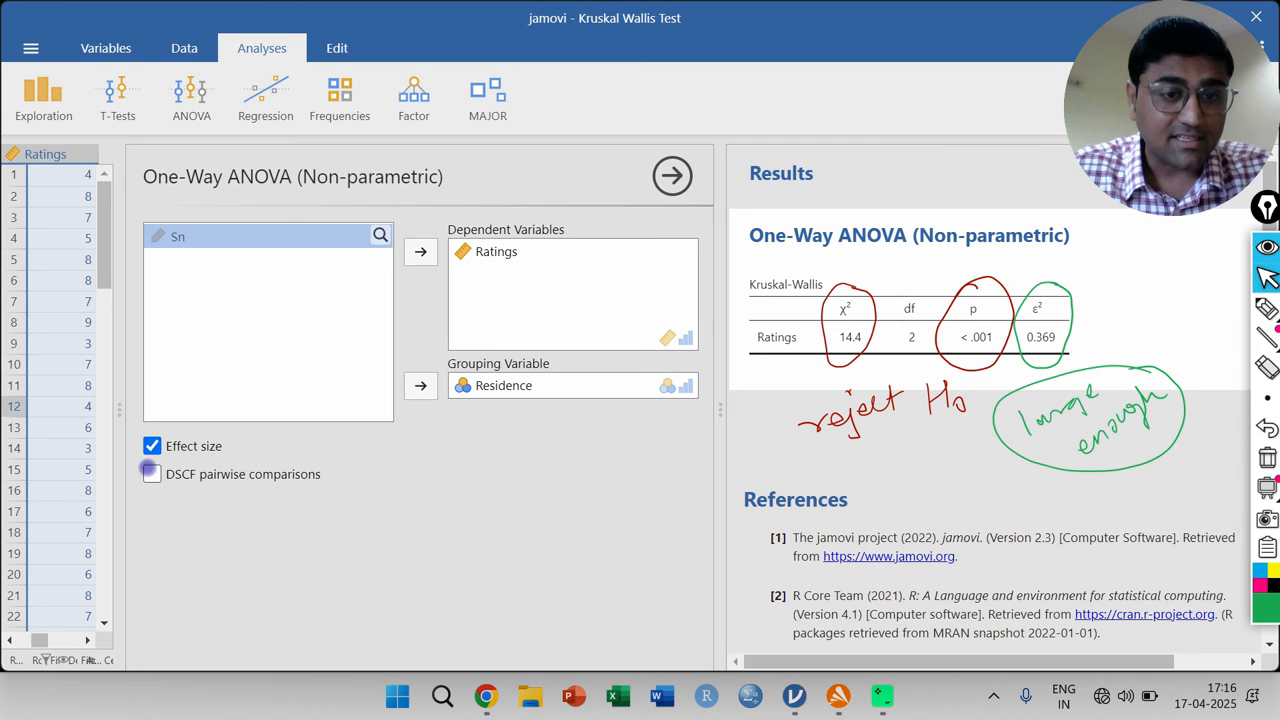
{"action": "left_click", "coordinate": [1267, 458]}
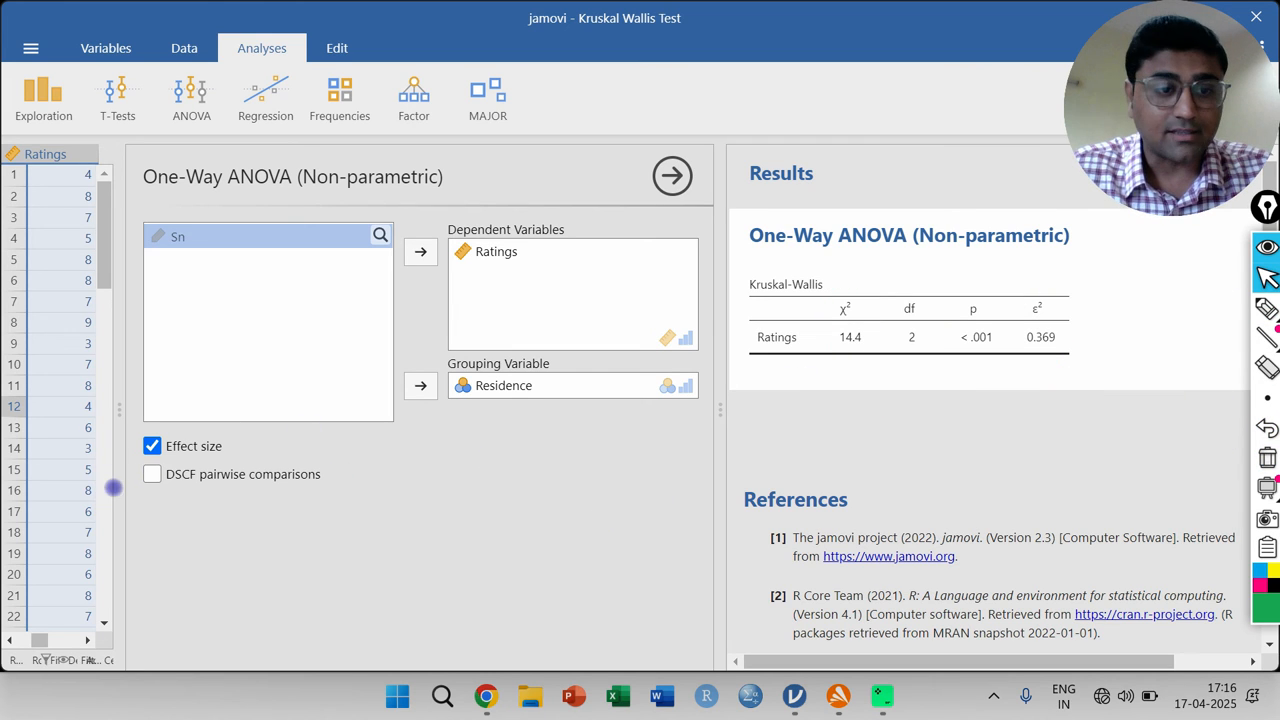
{"action": "left_click", "coordinate": [152, 474]}
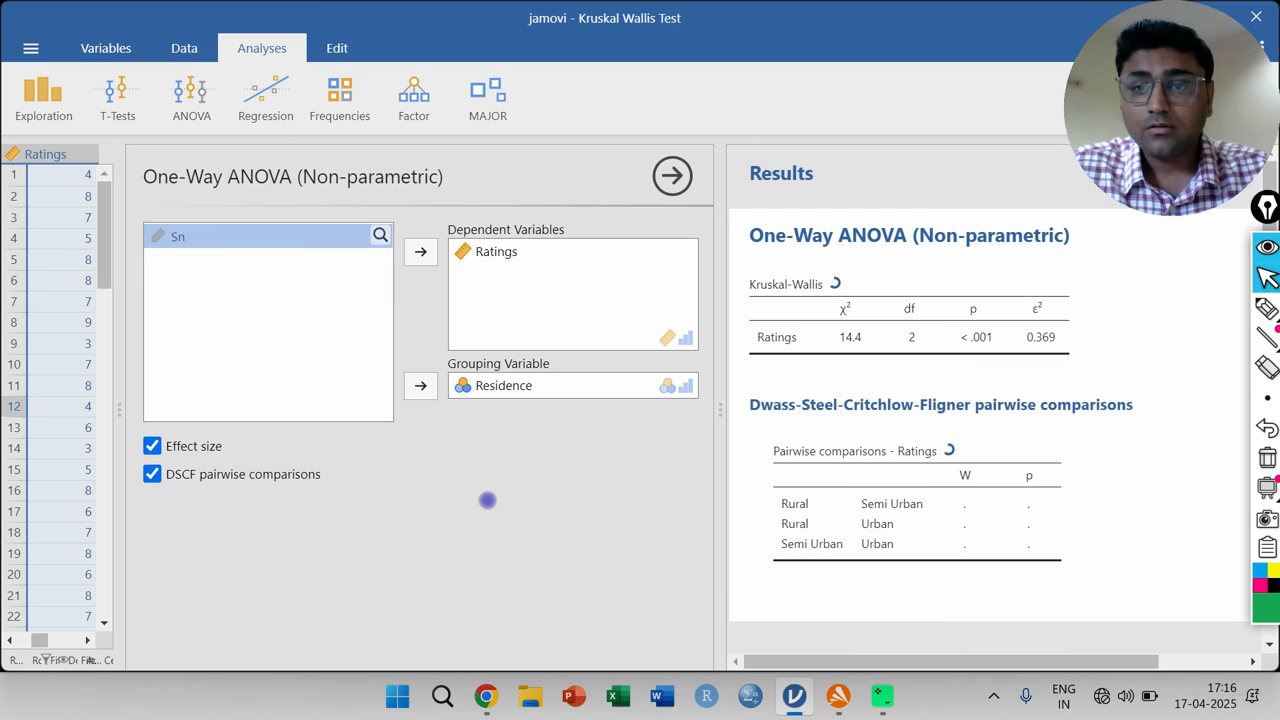
{"action": "left_click_drag", "start_coordinate": [717, 407], "coordinate": [632, 396]}
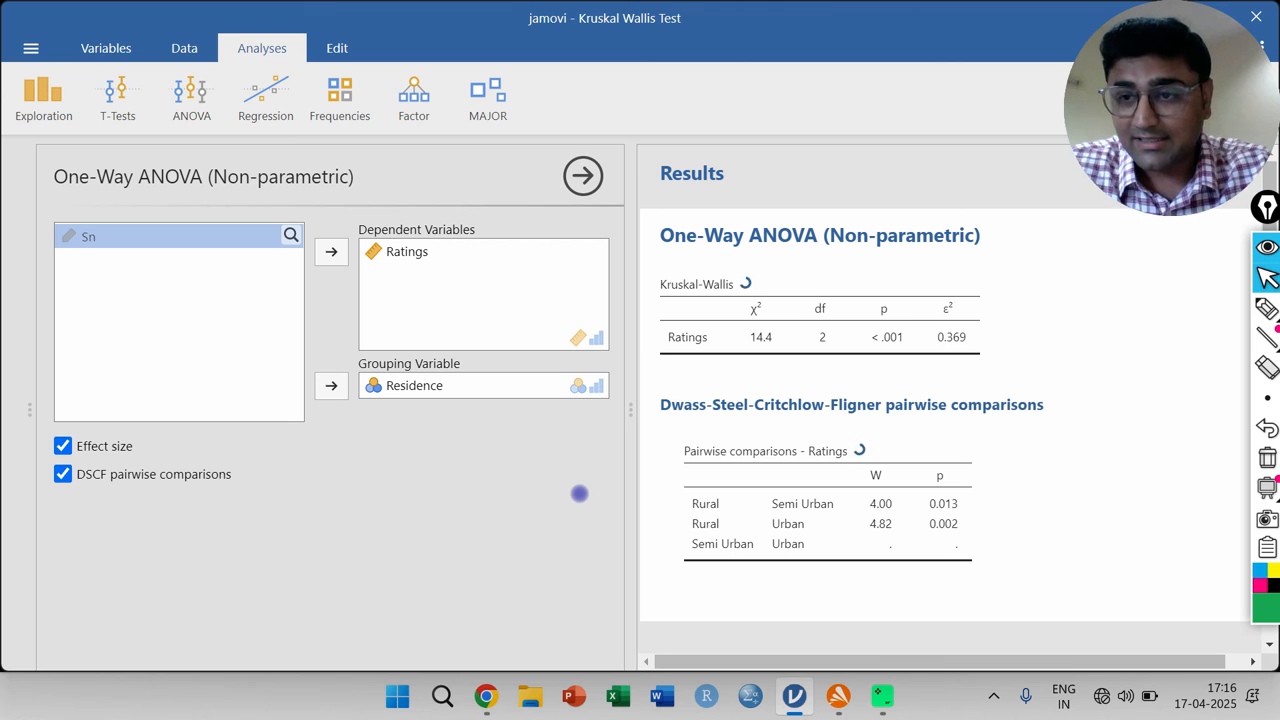
- Mark the Rural–Semi Urban comparison with green check marks at both ends of its row in the pairwise table
{"action": "left_click", "coordinate": [1266, 309]}
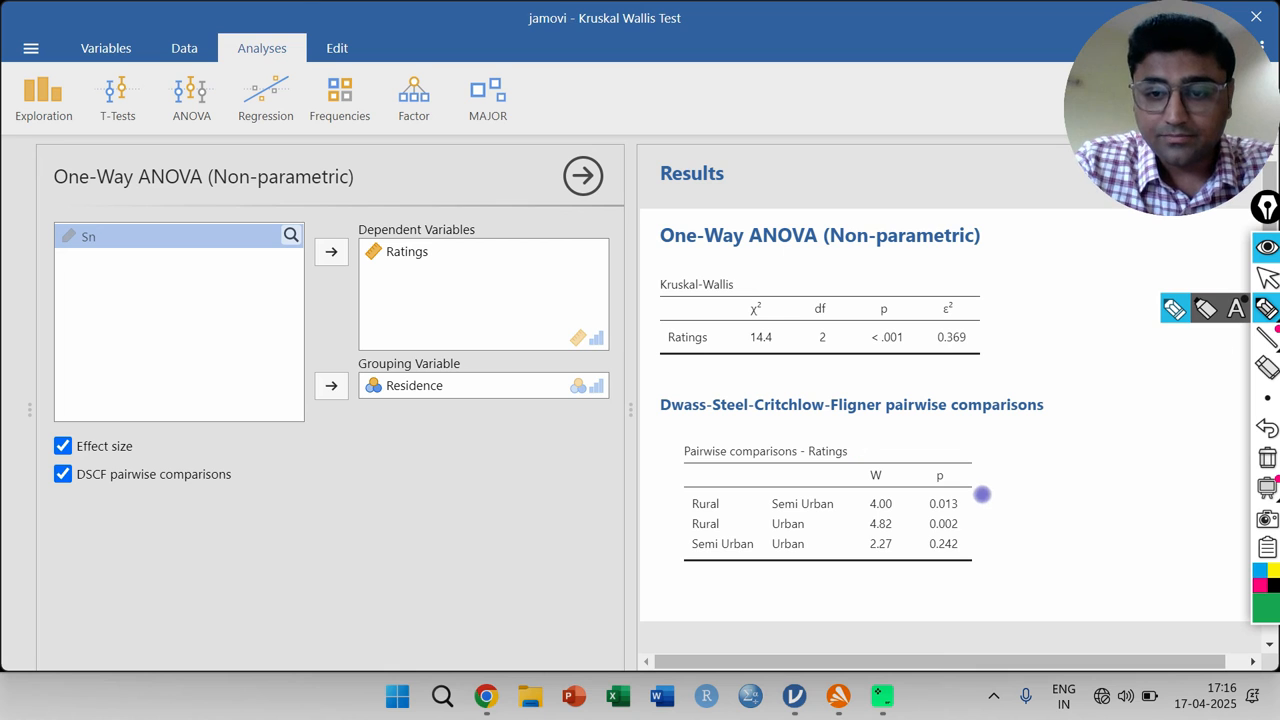
{"action": "left_click_drag", "start_coordinate": [975, 504], "coordinate": [1002, 493]}
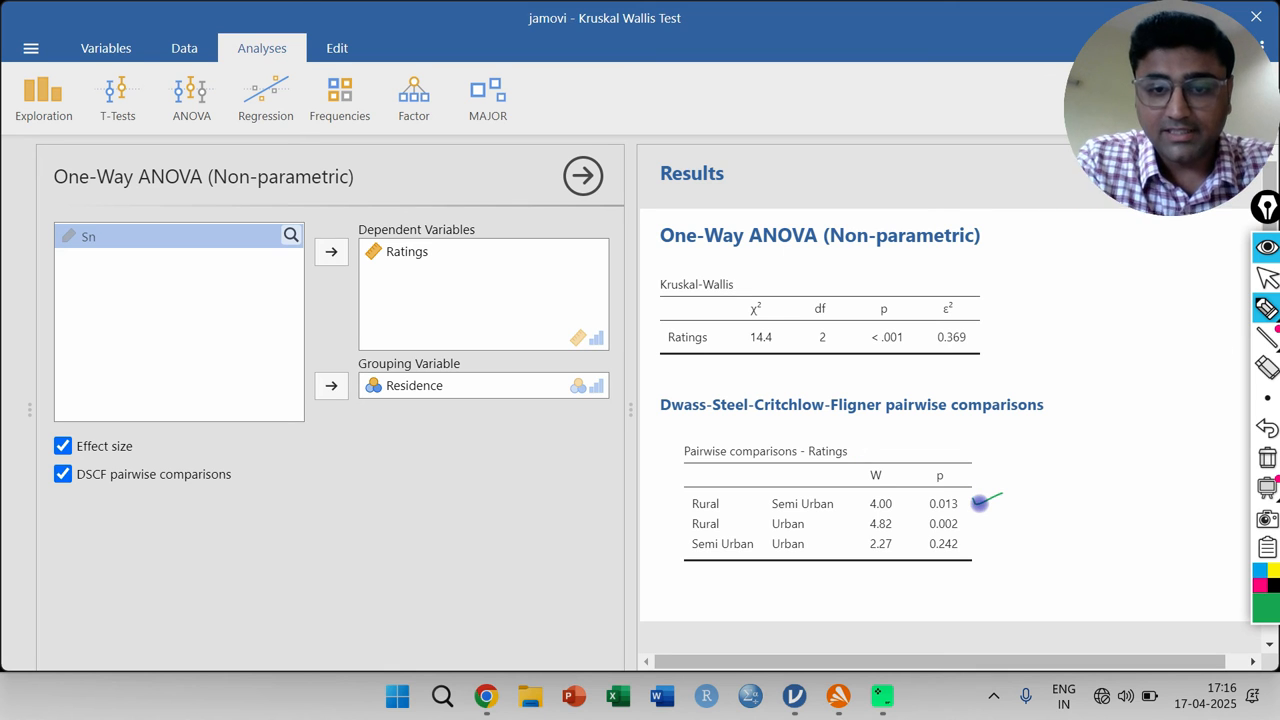
{"action": "left_click_drag", "start_coordinate": [652, 506], "coordinate": [692, 500]}
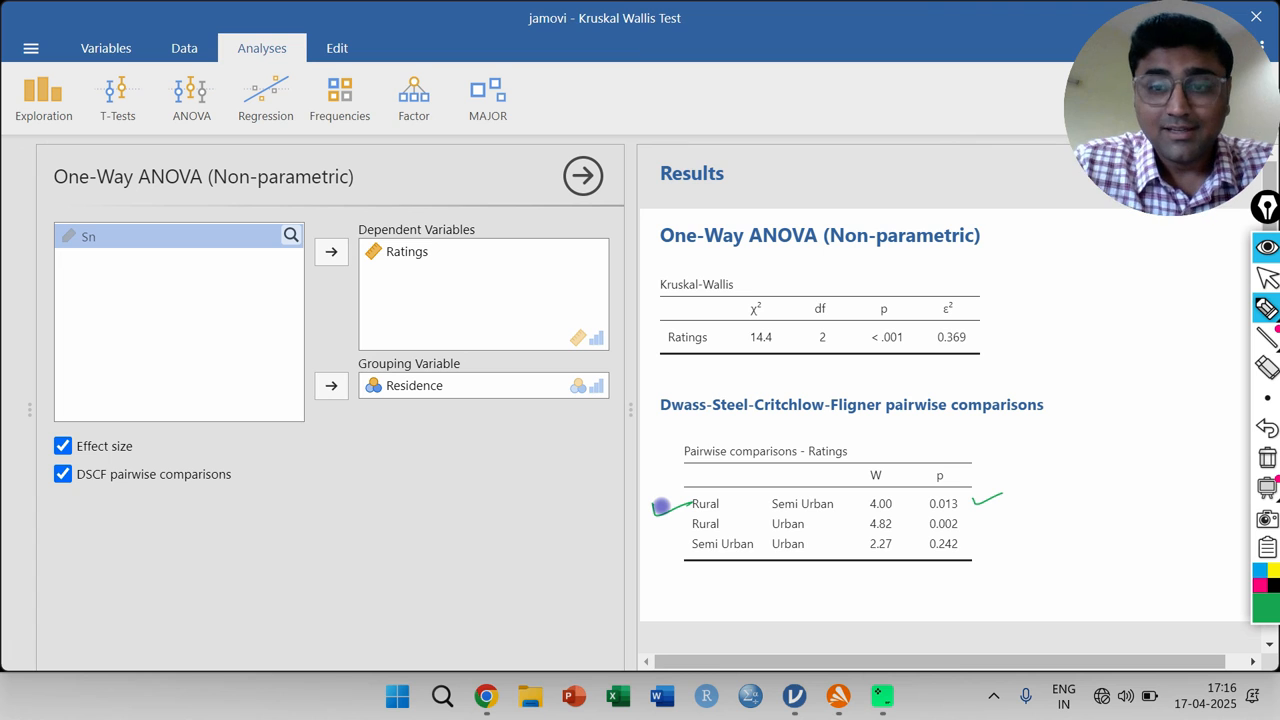
- Circle the Rural–Semi Urban p value in green and handwrite "R_R ≠ R_S" below the DSCF pairwise comparisons option
{"action": "mouse_move", "coordinate": [946, 489]}
{"action": "left_mouse_down"}
{"action": "mouse_move", "coordinate": [920, 491]}
{"action": "mouse_move", "coordinate": [946, 514]}
{"action": "mouse_move", "coordinate": [972, 496]}
{"action": "left_mouse_up"}
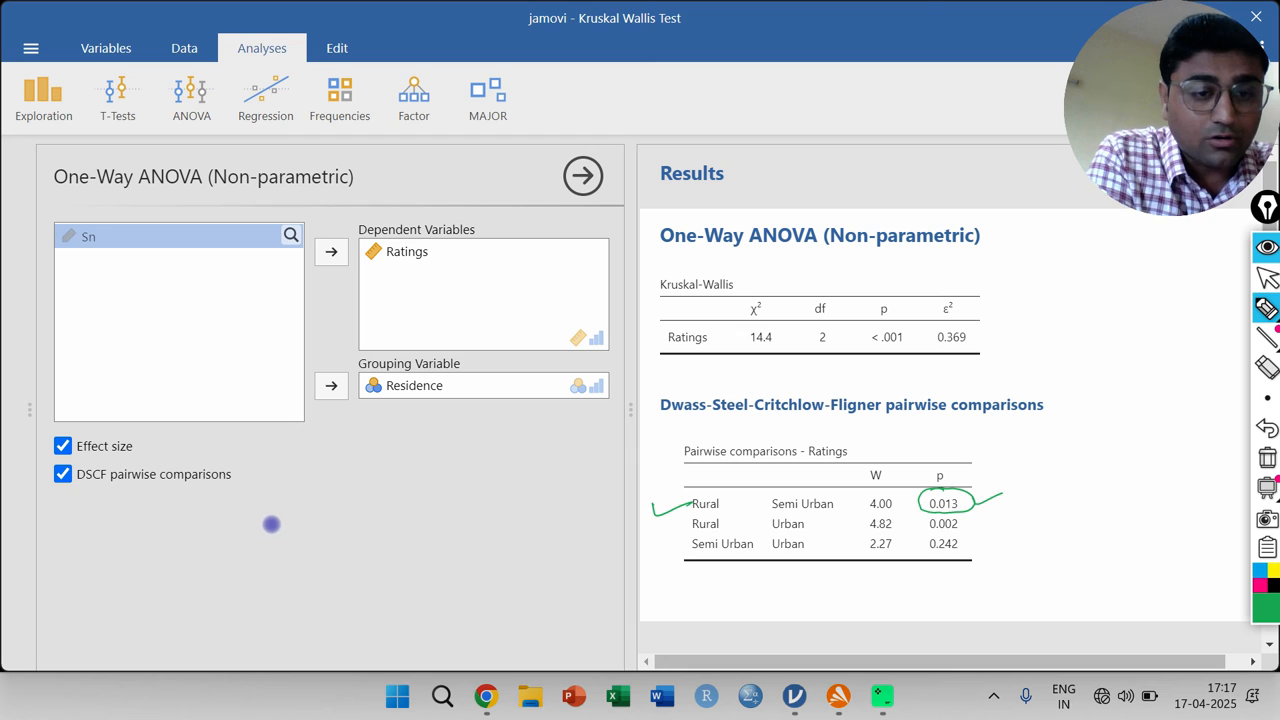
{"action": "mouse_move", "coordinate": [271, 512]}
{"action": "left_mouse_down"}
{"action": "mouse_move", "coordinate": [271, 548]}
{"action": "mouse_move", "coordinate": [297, 540]}
{"action": "mouse_move", "coordinate": [306, 555]}
{"action": "mouse_move", "coordinate": [352, 520]}
{"action": "mouse_move", "coordinate": [331, 540]}
{"action": "left_mouse_up"}
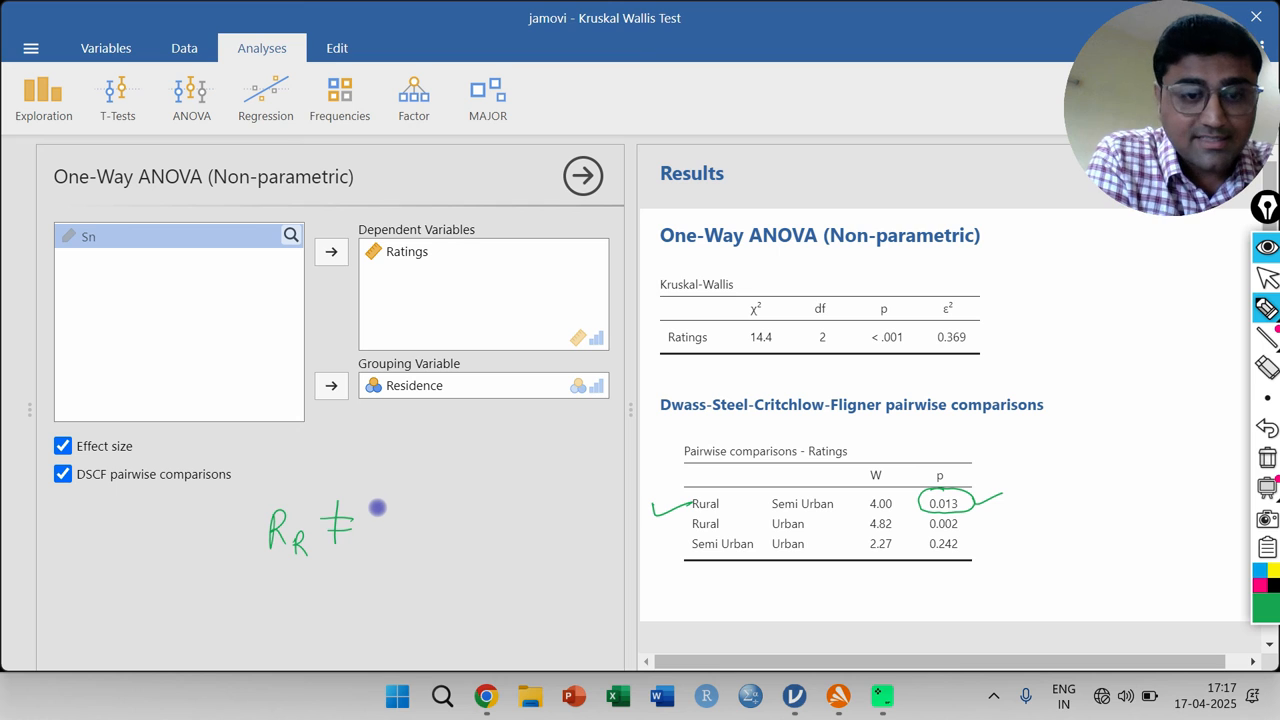
{"action": "left_click_drag", "start_coordinate": [390, 510], "coordinate": [402, 545]}
{"action": "left_click_drag", "start_coordinate": [418, 533], "coordinate": [403, 561]}
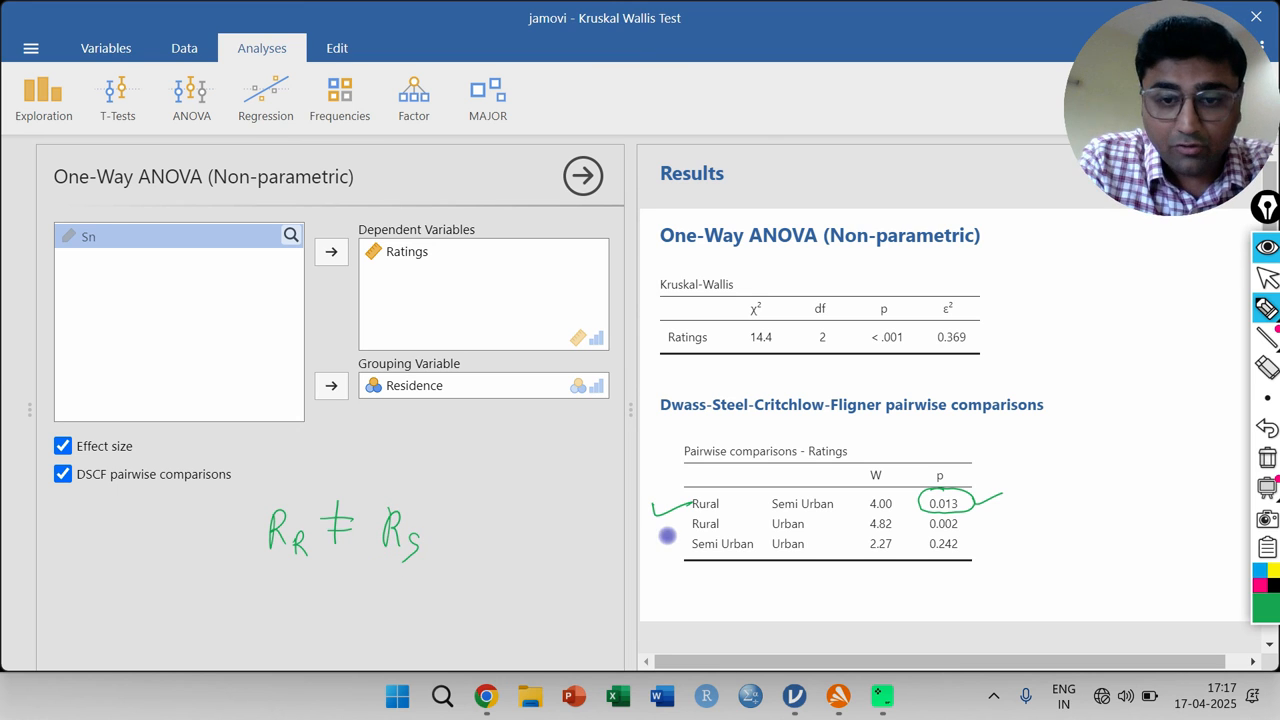
- Add a green check mark to the Rural–Urban row, circle its p value, and handwrite "R_R ≠ R_U" below the first inequality
{"action": "left_click_drag", "start_coordinate": [660, 530], "coordinate": [690, 521]}
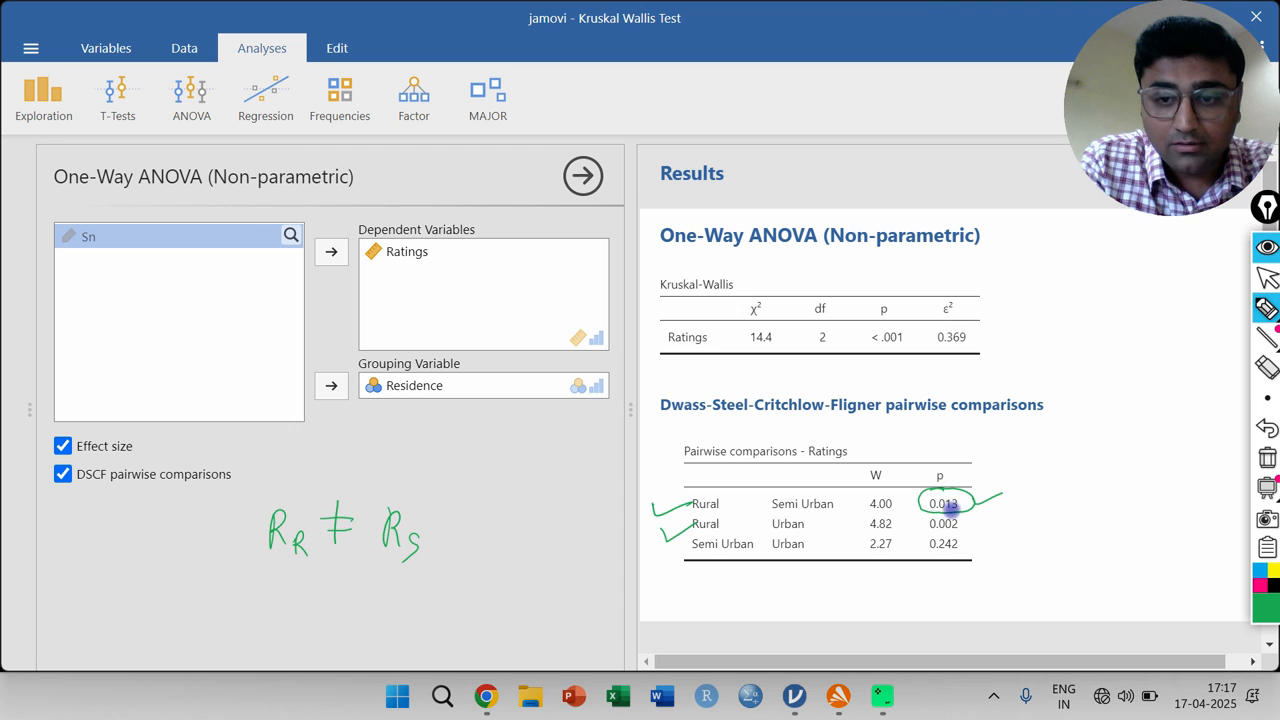
{"action": "mouse_move", "coordinate": [949, 505]}
{"action": "left_mouse_down"}
{"action": "mouse_move", "coordinate": [914, 523]}
{"action": "mouse_move", "coordinate": [971, 523]}
{"action": "mouse_move", "coordinate": [940, 510]}
{"action": "left_mouse_up"}
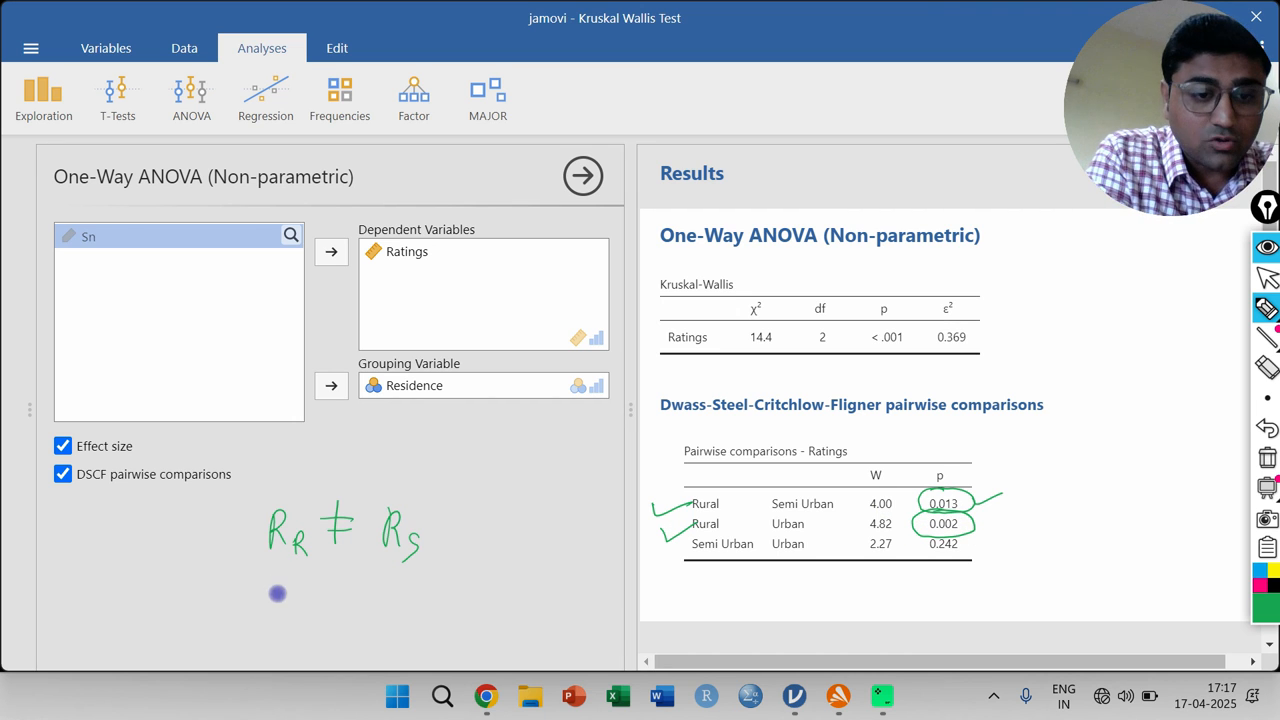
{"action": "mouse_move", "coordinate": [272, 596]}
{"action": "left_mouse_down"}
{"action": "mouse_move", "coordinate": [291, 589]}
{"action": "mouse_move", "coordinate": [302, 626]}
{"action": "mouse_move", "coordinate": [345, 598]}
{"action": "mouse_move", "coordinate": [330, 622]}
{"action": "left_mouse_up"}
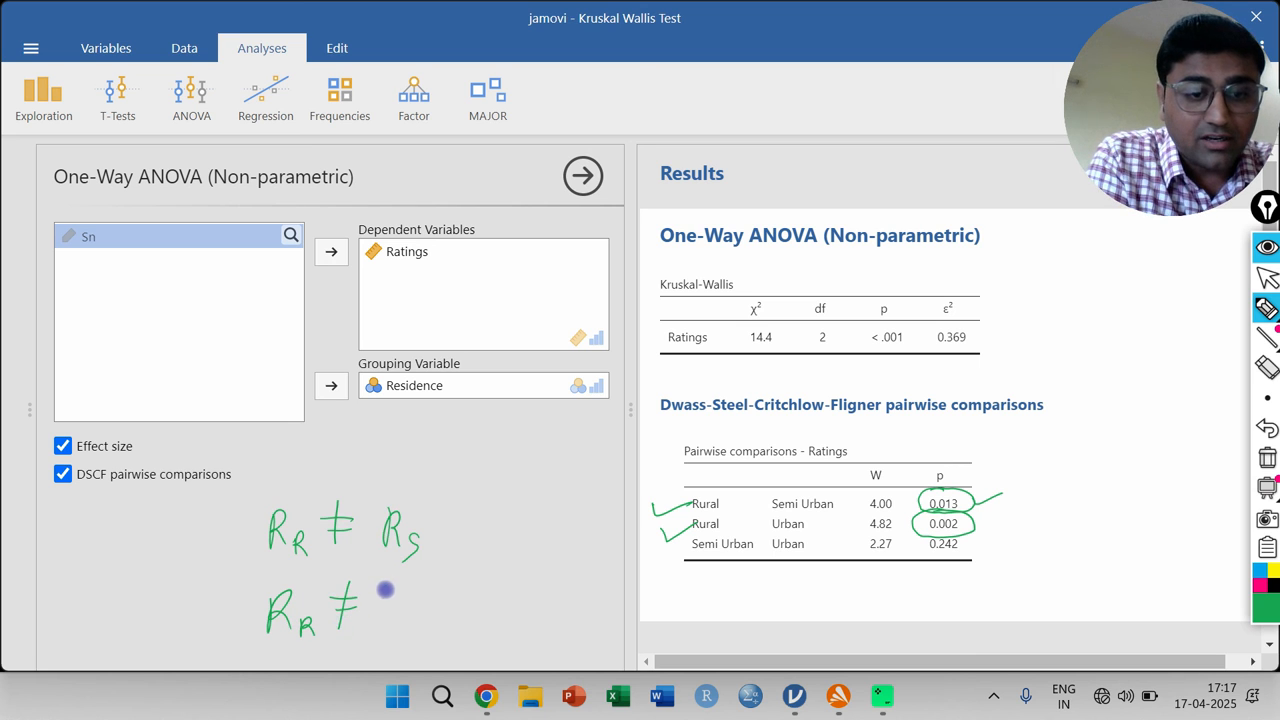
{"action": "mouse_move", "coordinate": [384, 588]}
{"action": "left_mouse_down"}
{"action": "mouse_move", "coordinate": [384, 622]}
{"action": "mouse_move", "coordinate": [403, 603]}
{"action": "mouse_move", "coordinate": [411, 628]}
{"action": "mouse_move", "coordinate": [424, 604]}
{"action": "left_mouse_up"}
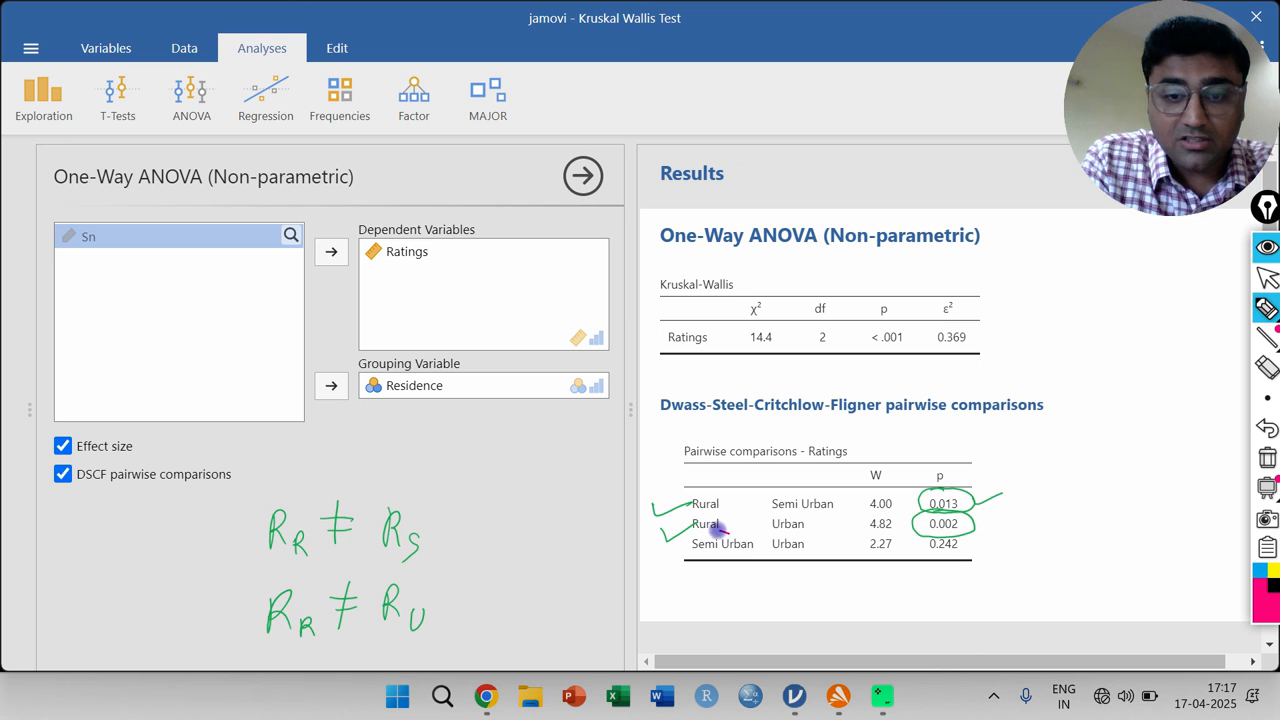
- Circle the Semi Urban–Urban pair and its p value in magenta, and handwrite "R_S = R_U" above the two green inequalities
{"action": "mouse_move", "coordinate": [726, 532]}
{"action": "left_mouse_down"}
{"action": "mouse_move", "coordinate": [694, 556]}
{"action": "mouse_move", "coordinate": [772, 557]}
{"action": "mouse_move", "coordinate": [803, 538]}
{"action": "mouse_move", "coordinate": [704, 533]}
{"action": "left_mouse_up"}
{"action": "mouse_move", "coordinate": [950, 531]}
{"action": "left_mouse_down"}
{"action": "mouse_move", "coordinate": [928, 562]}
{"action": "mouse_move", "coordinate": [958, 533]}
{"action": "left_mouse_up"}
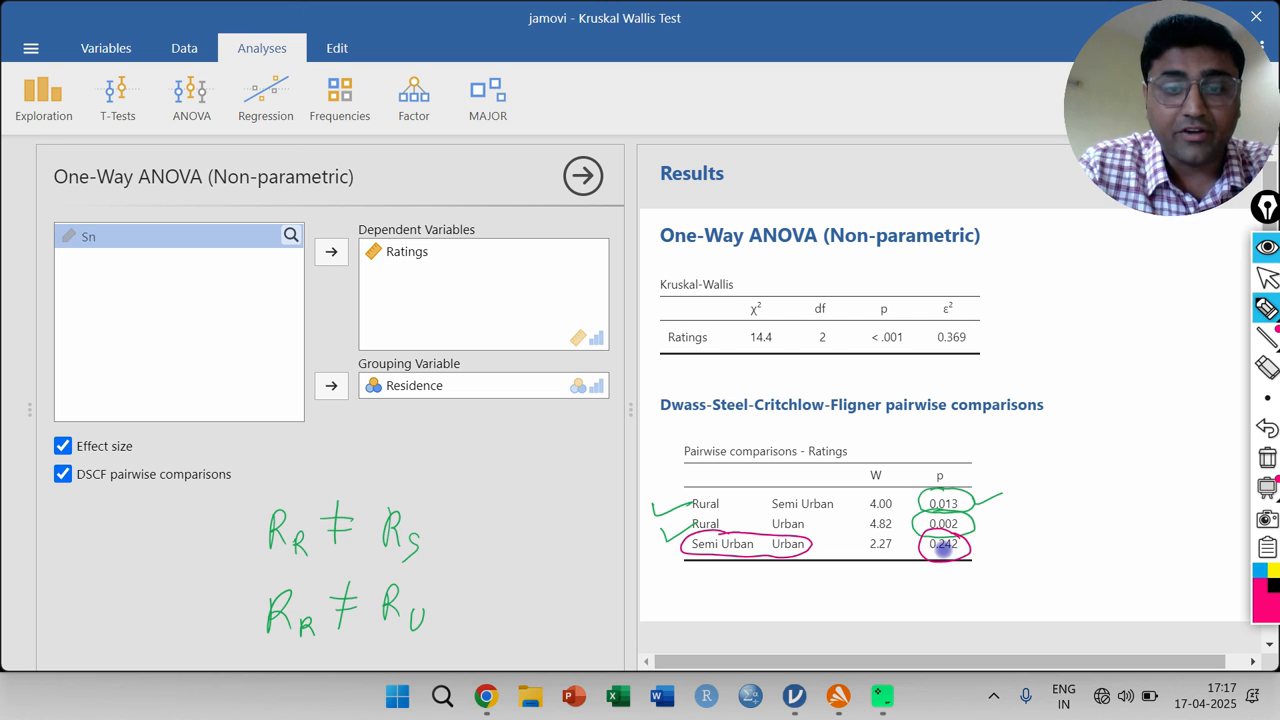
{"action": "mouse_move", "coordinate": [280, 451]}
{"action": "left_mouse_down"}
{"action": "mouse_move", "coordinate": [308, 478]}
{"action": "mouse_move", "coordinate": [358, 452]}
{"action": "mouse_move", "coordinate": [403, 468]}
{"action": "mouse_move", "coordinate": [422, 446]}
{"action": "left_mouse_up"}
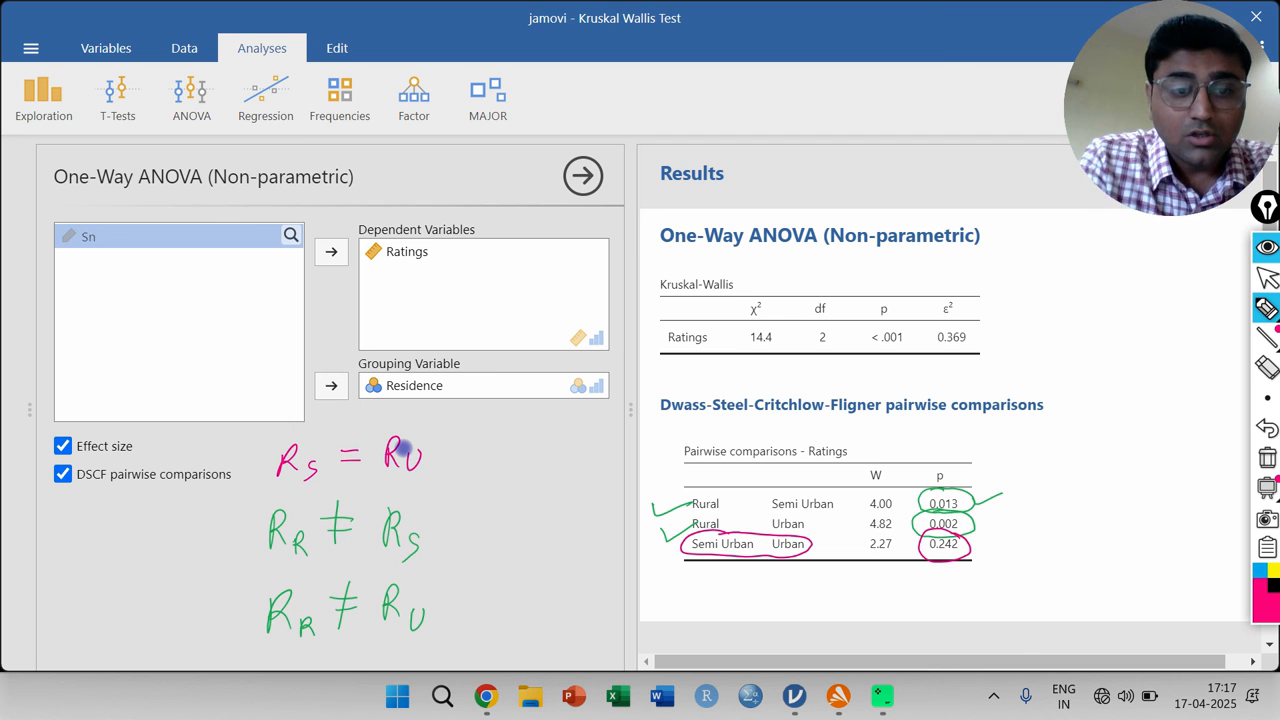
- Underline the group subscripts in all three handwritten relations with magenta strokes, and switch from the pen back to the normal pointer
{"action": "left_click_drag", "start_coordinate": [292, 566], "coordinate": [322, 560]}
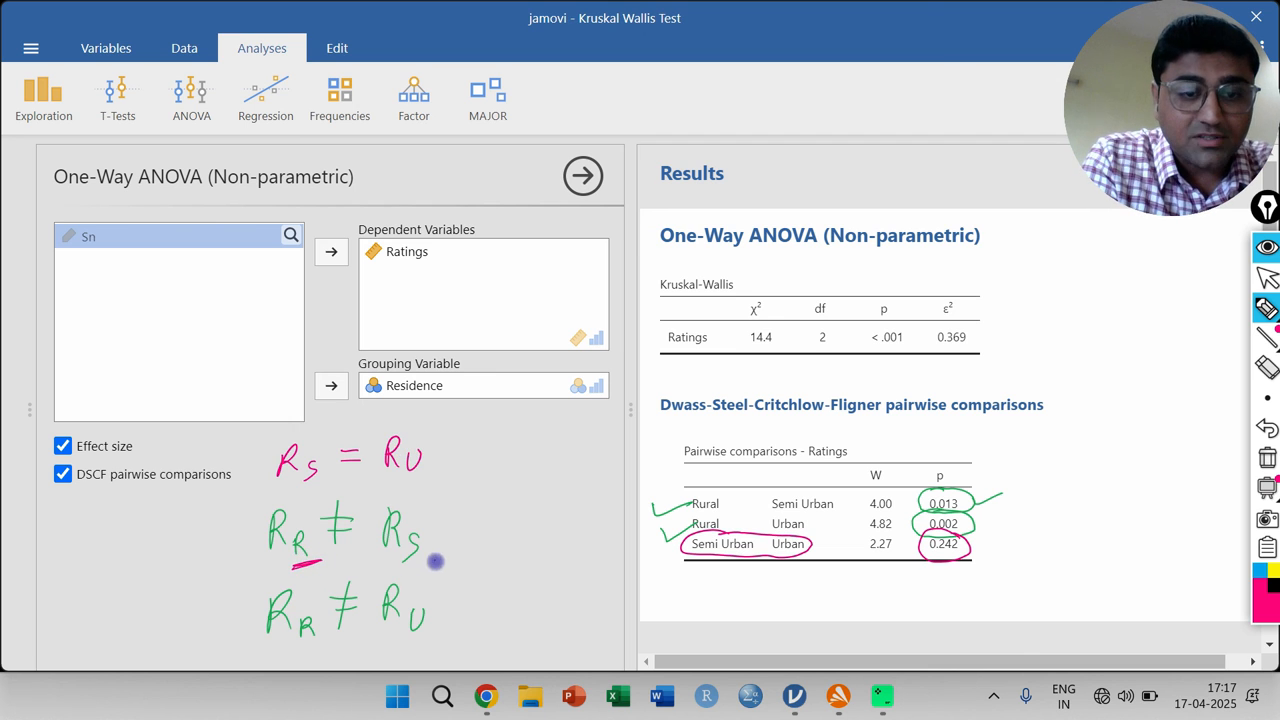
{"action": "left_click_drag", "start_coordinate": [444, 553], "coordinate": [414, 568]}
{"action": "mouse_move", "coordinate": [325, 646]}
{"action": "left_mouse_down"}
{"action": "mouse_move", "coordinate": [310, 655]}
{"action": "mouse_move", "coordinate": [336, 638]}
{"action": "left_mouse_up"}
{"action": "left_click_drag", "start_coordinate": [444, 630], "coordinate": [417, 643]}
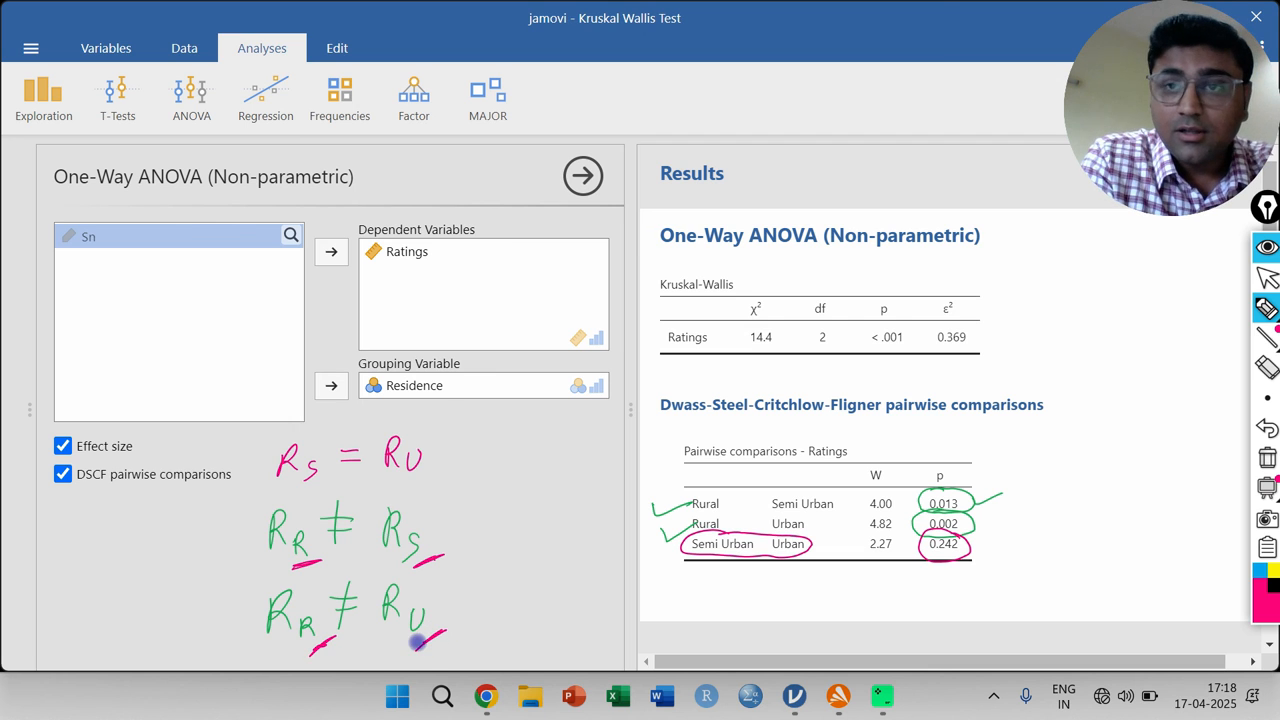
{"action": "left_click_drag", "start_coordinate": [438, 462], "coordinate": [418, 476]}
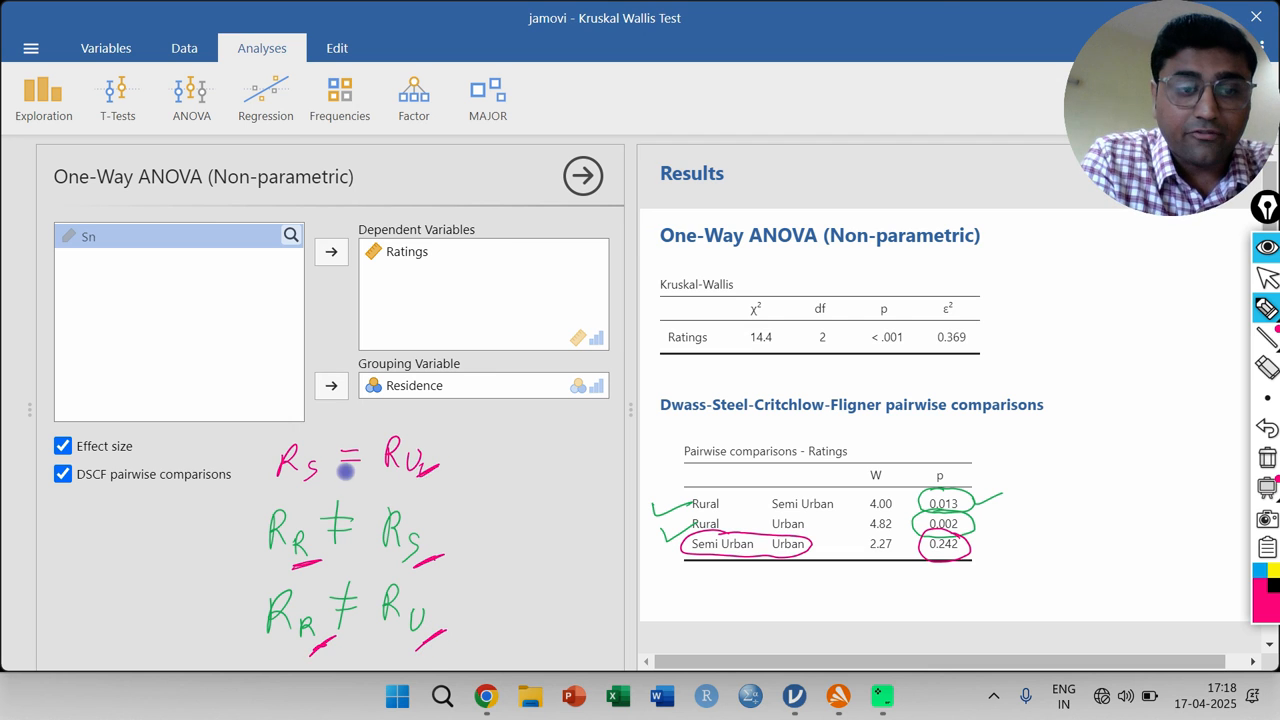
{"action": "left_click_drag", "start_coordinate": [332, 465], "coordinate": [312, 484]}
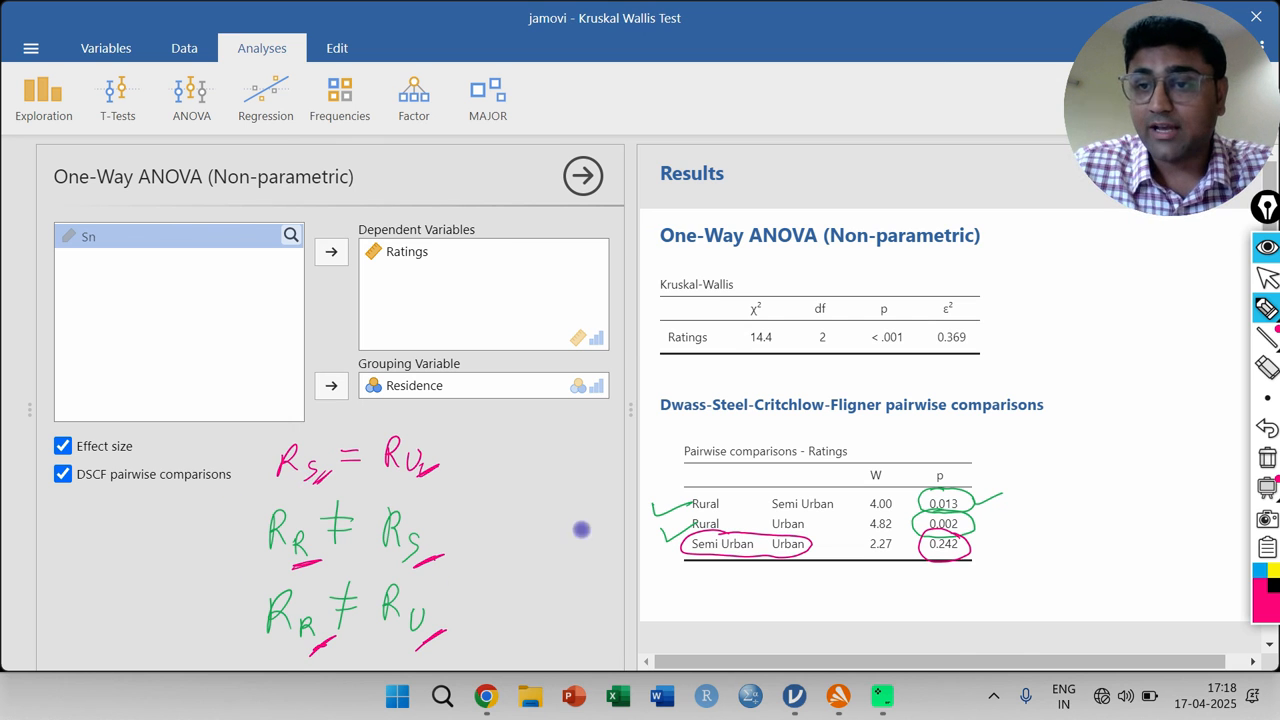
{"action": "left_click", "coordinate": [1266, 279]}
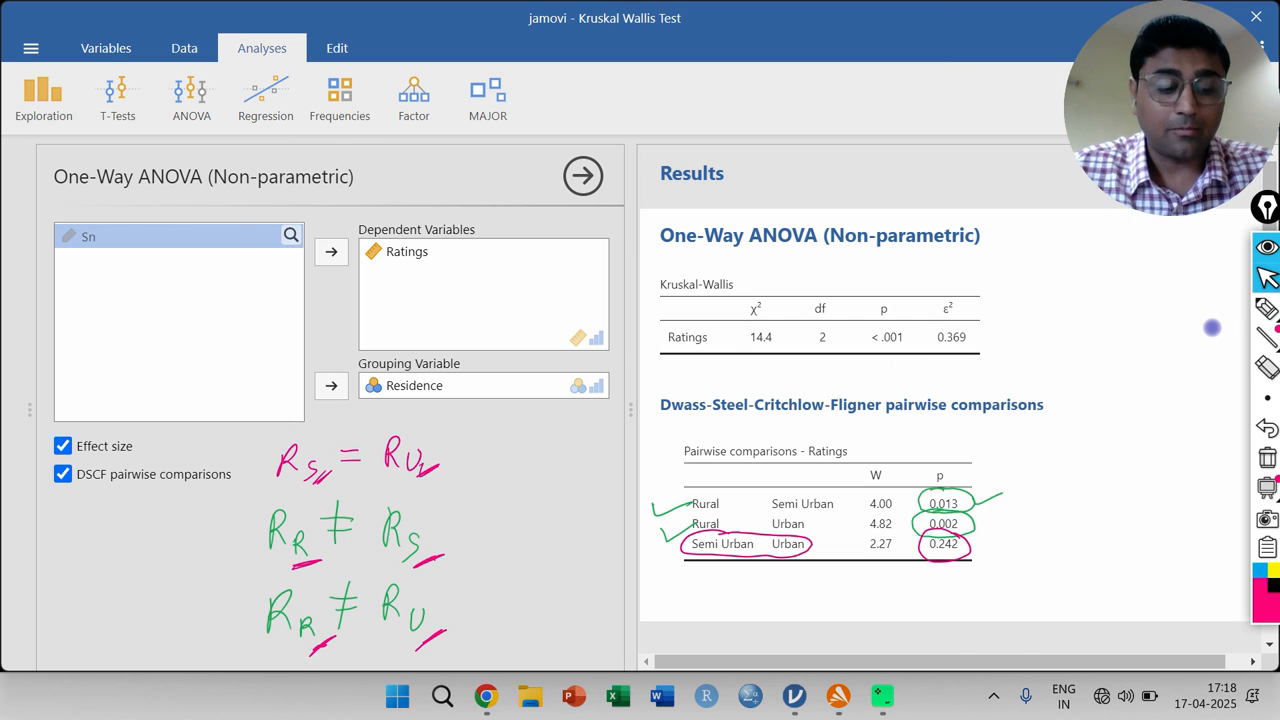